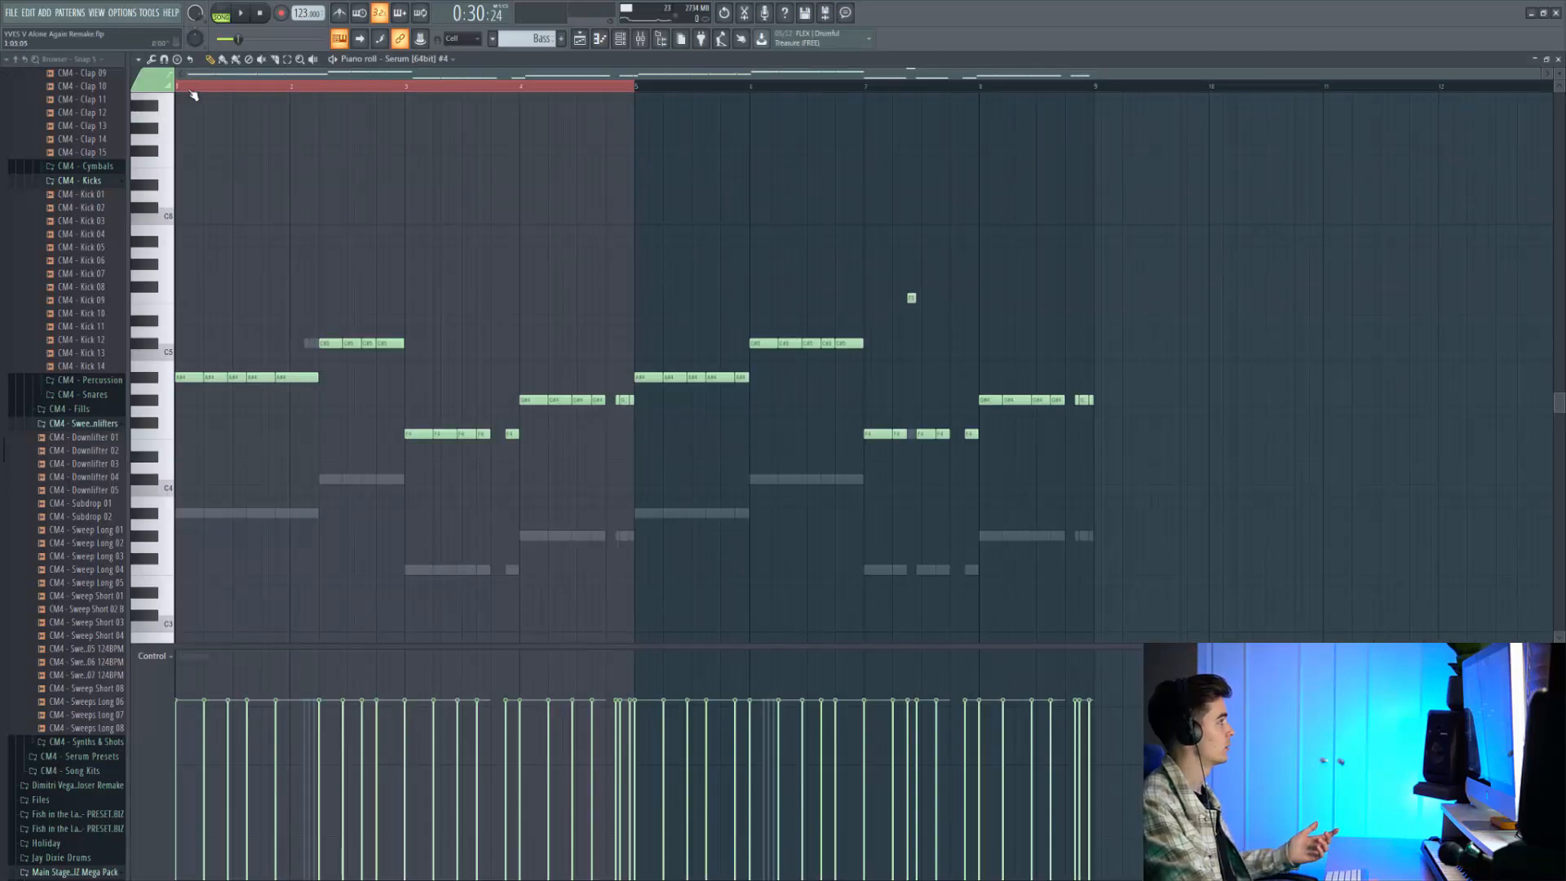
# - Set the snap to 1/6 beat to view the bass notes against that grid, and return to the playlist
pyautogui.scroll(5, 196, 96)
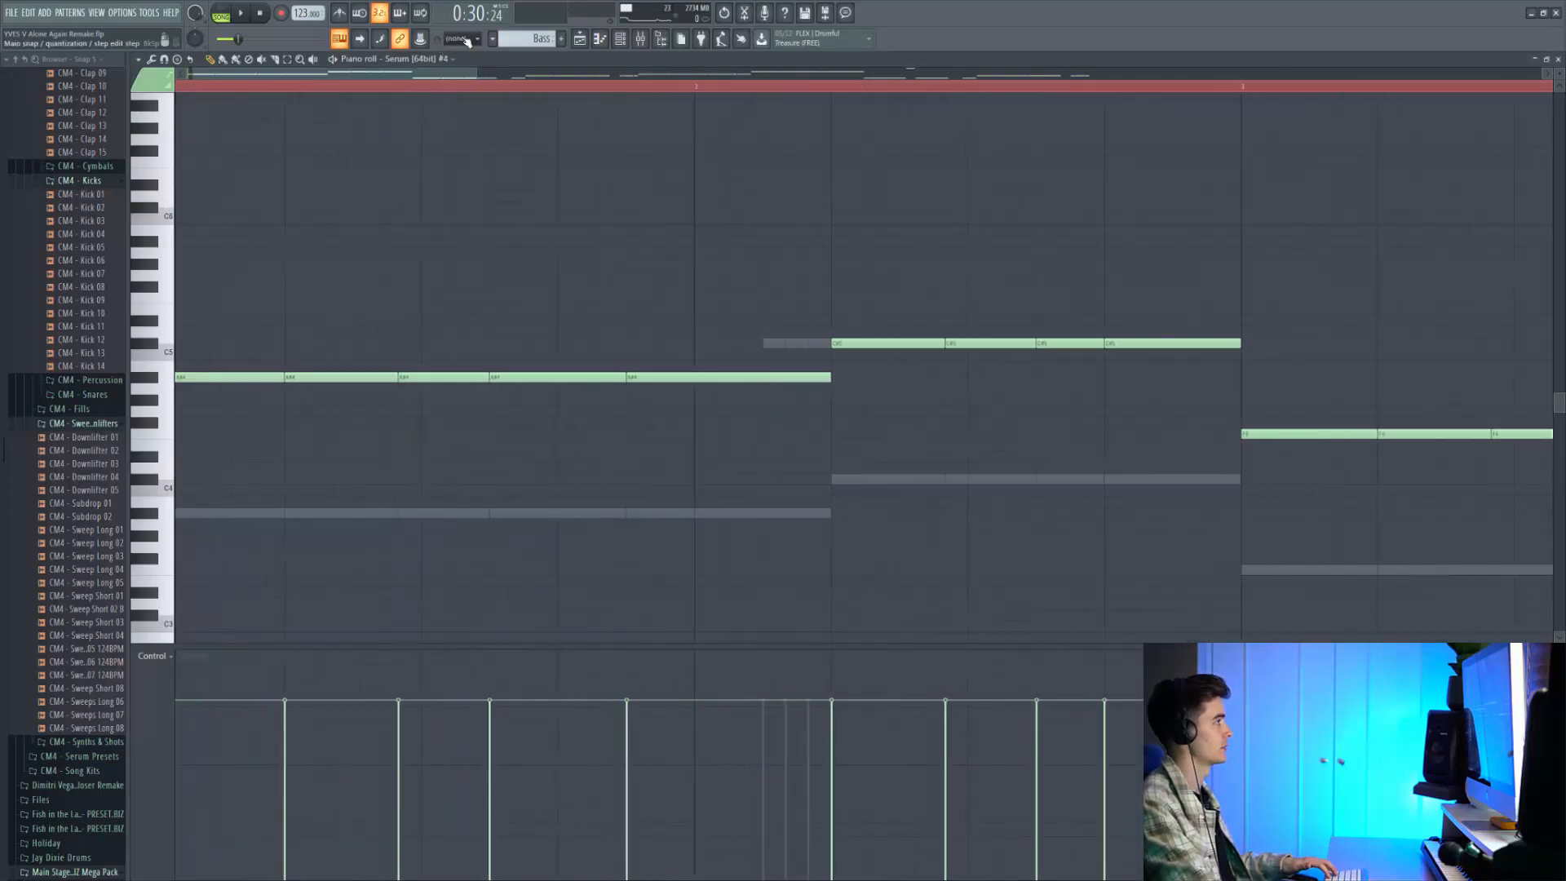
pyautogui.click(461, 38)
pyautogui.click(461, 155)
pyautogui.scroll(-1, 433, 370)
pyautogui.scroll(-1, 433, 370)
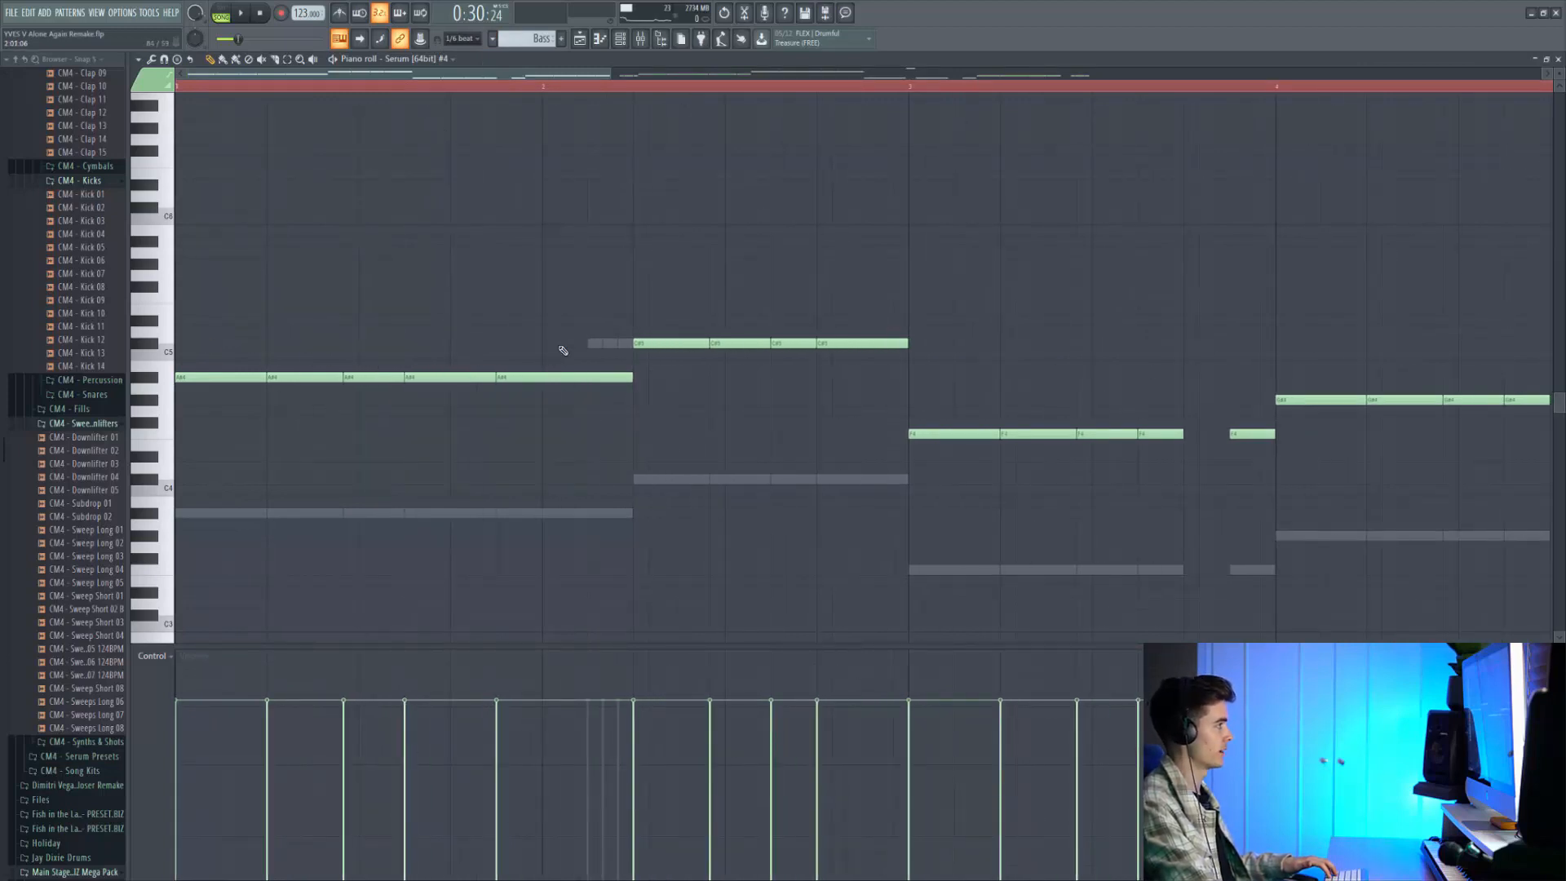
pyautogui.press('F5')
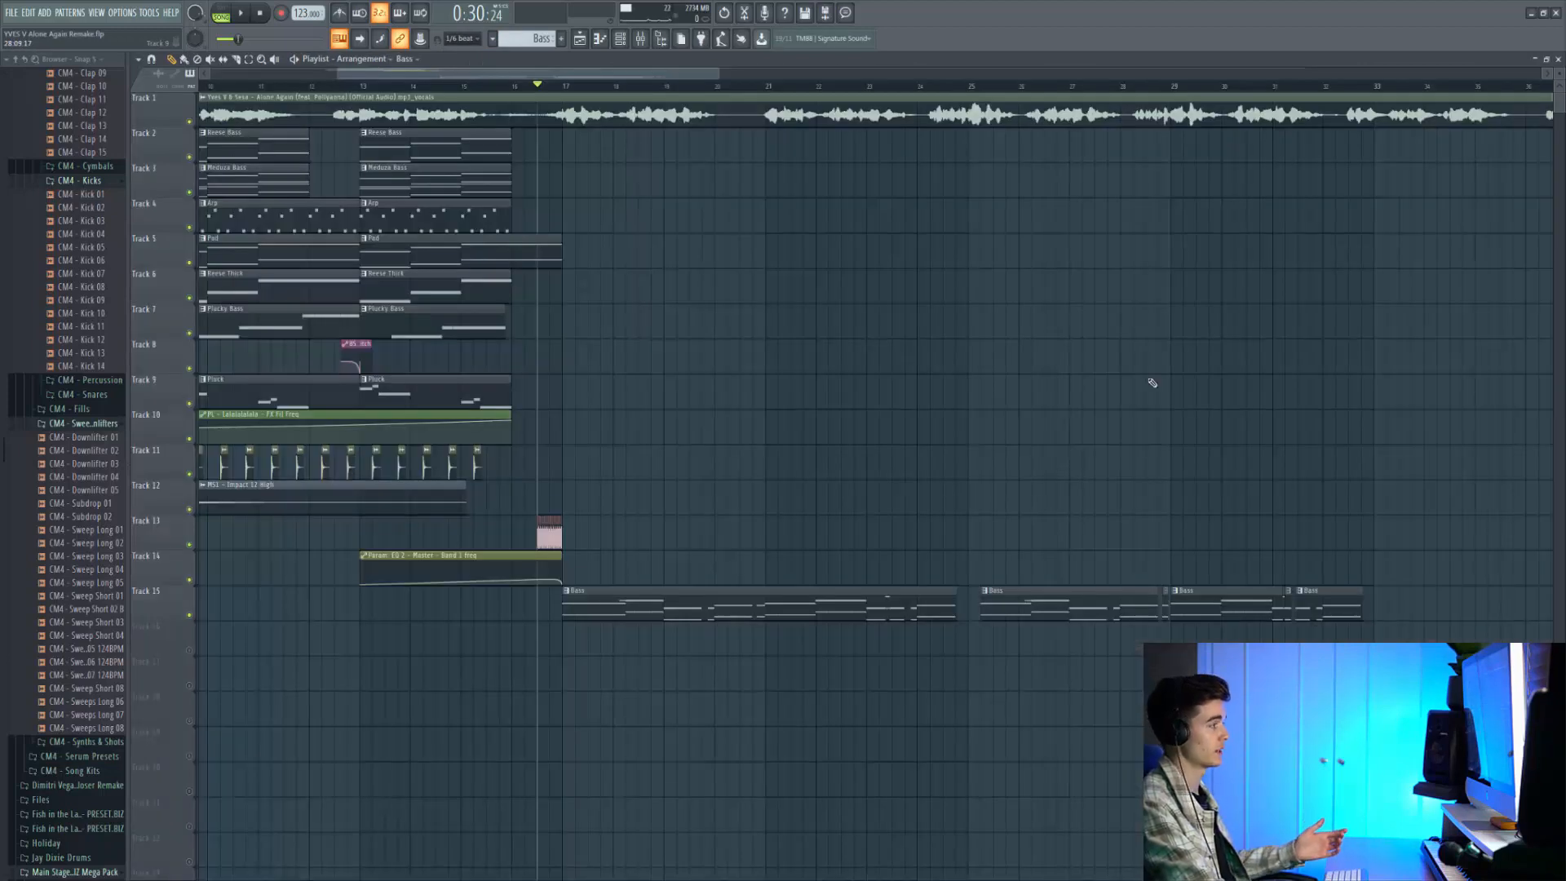
# - Listen to the Serum bass layers and review the Bass mixer track's bx_digital V3, CLA-3A and Kickstart effects
pyautogui.press('space')
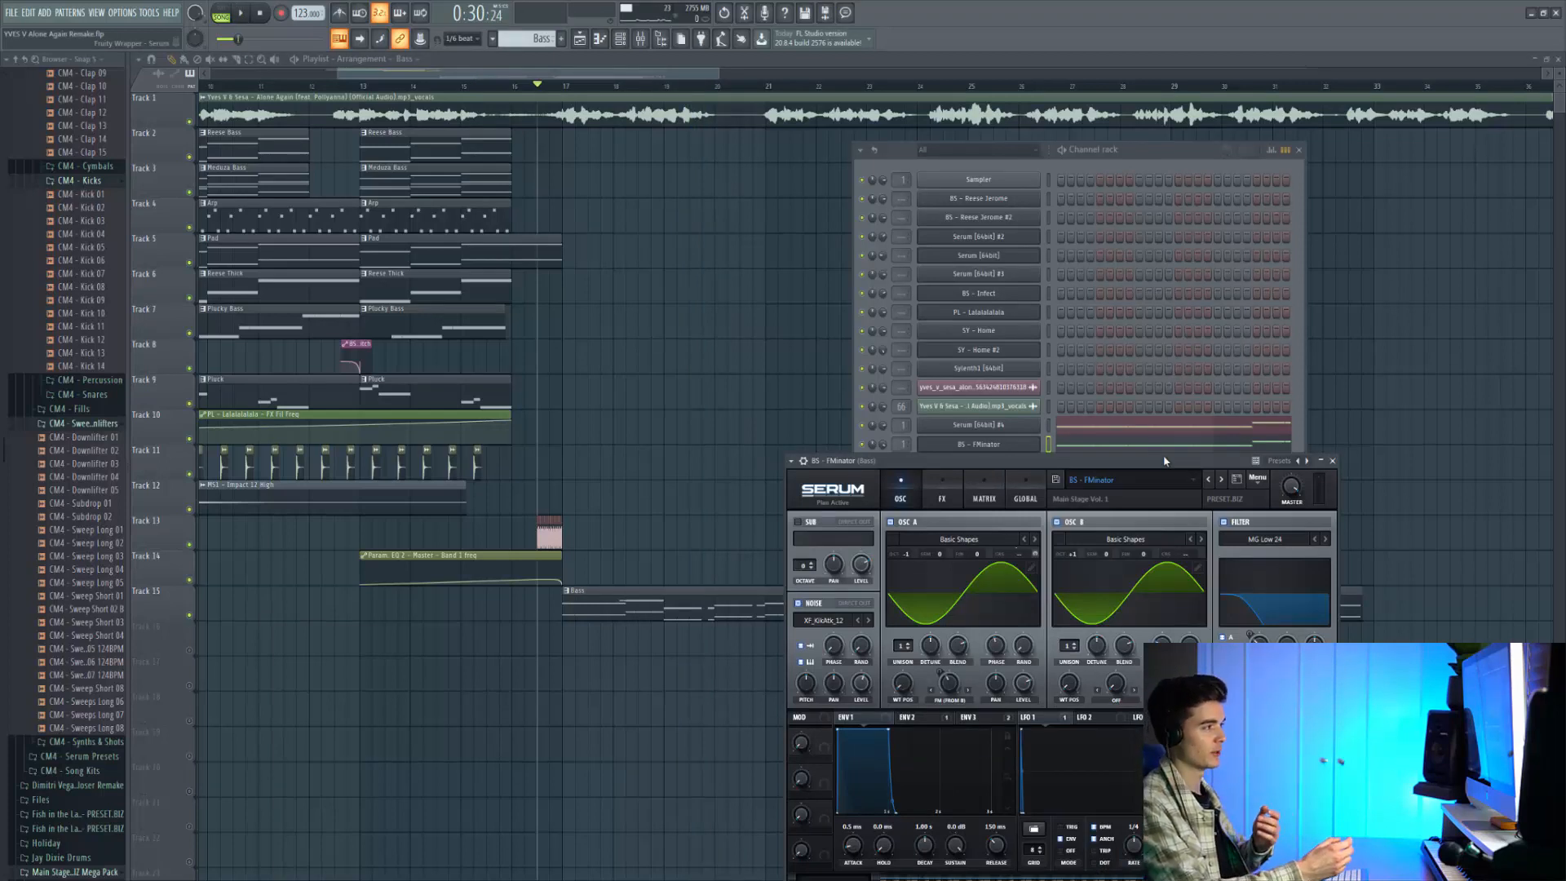
pyautogui.press('space')
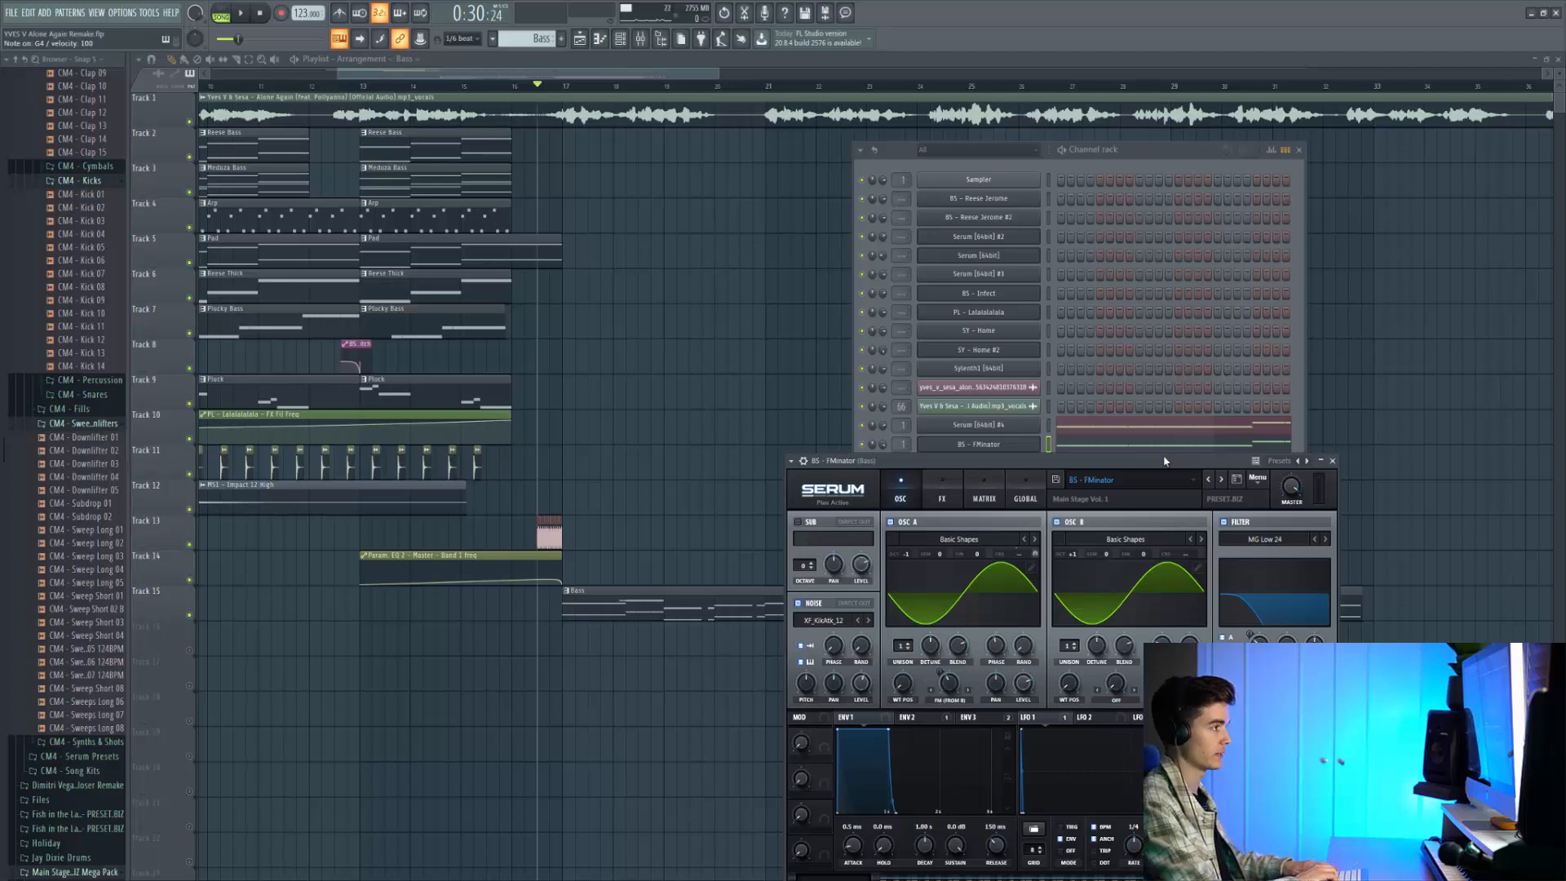
pyautogui.click(942, 498)
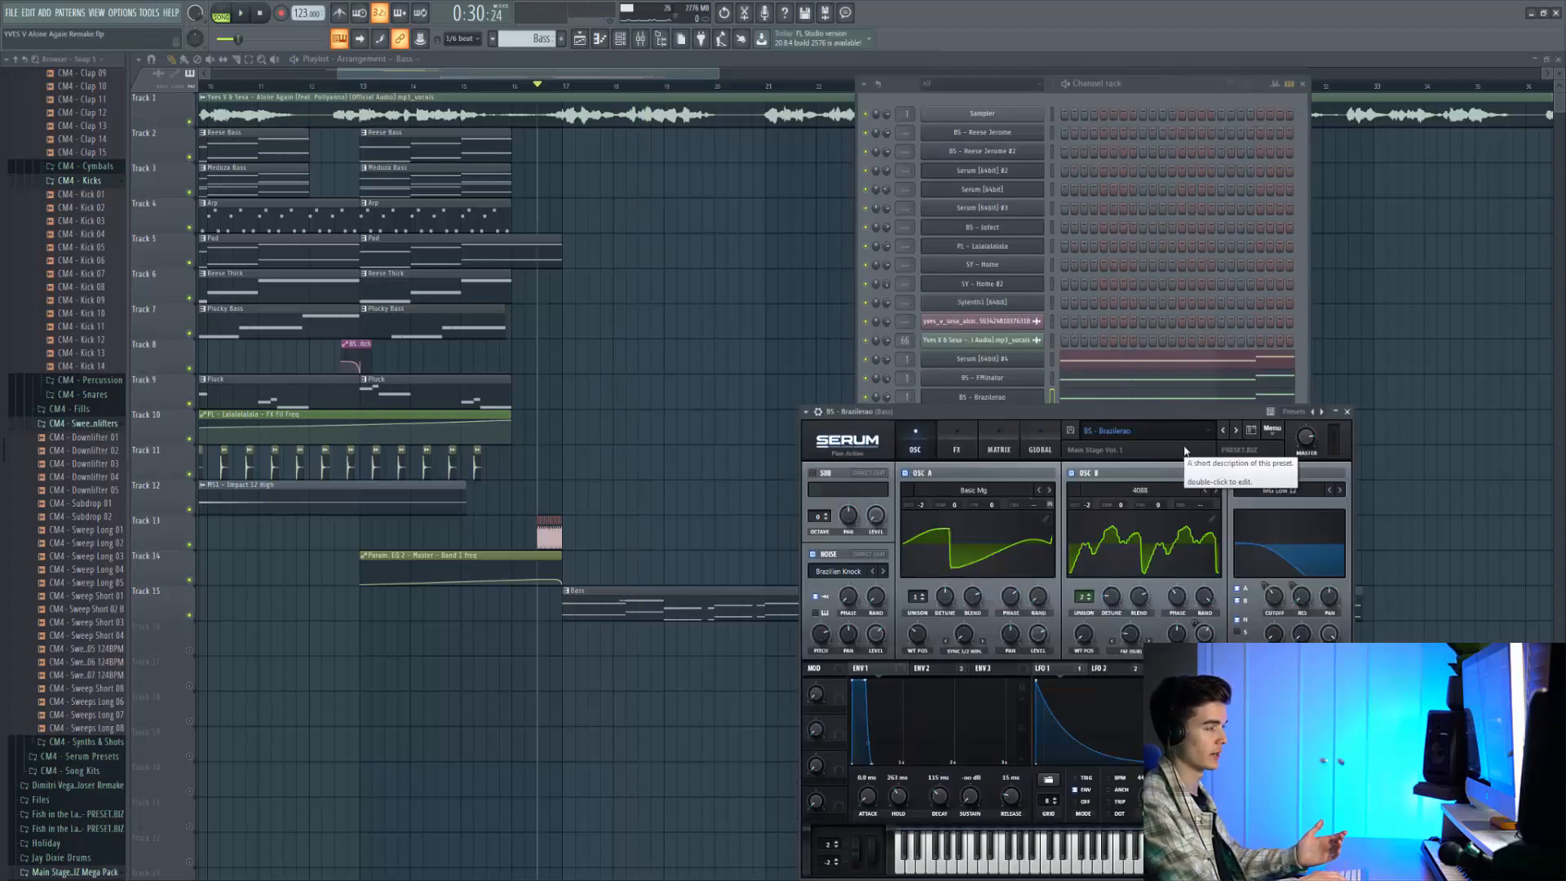
pyautogui.press('space')
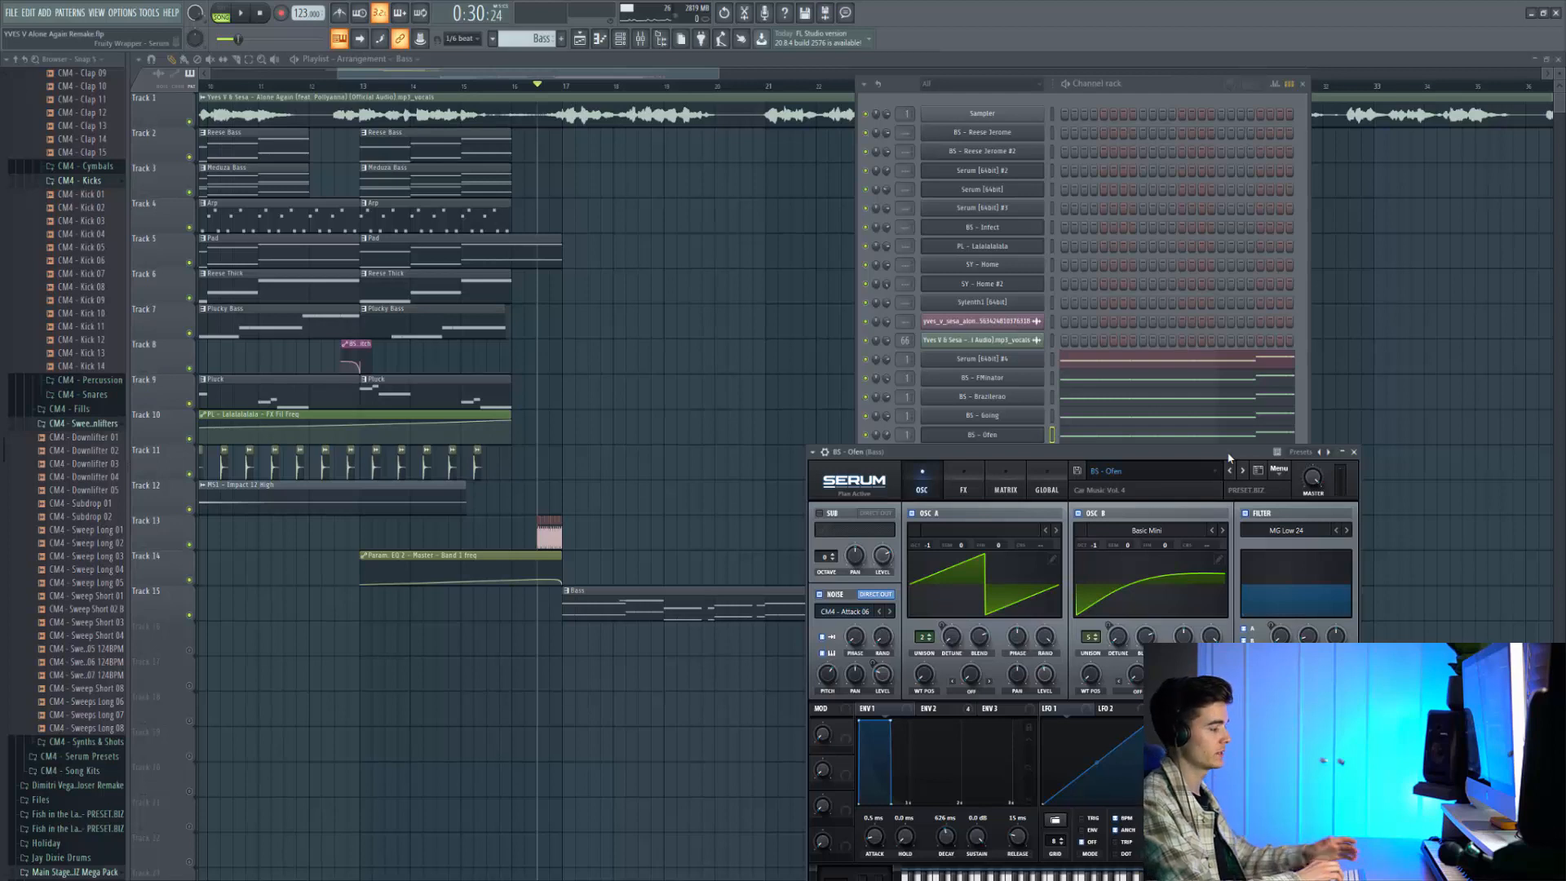
pyautogui.press('space')
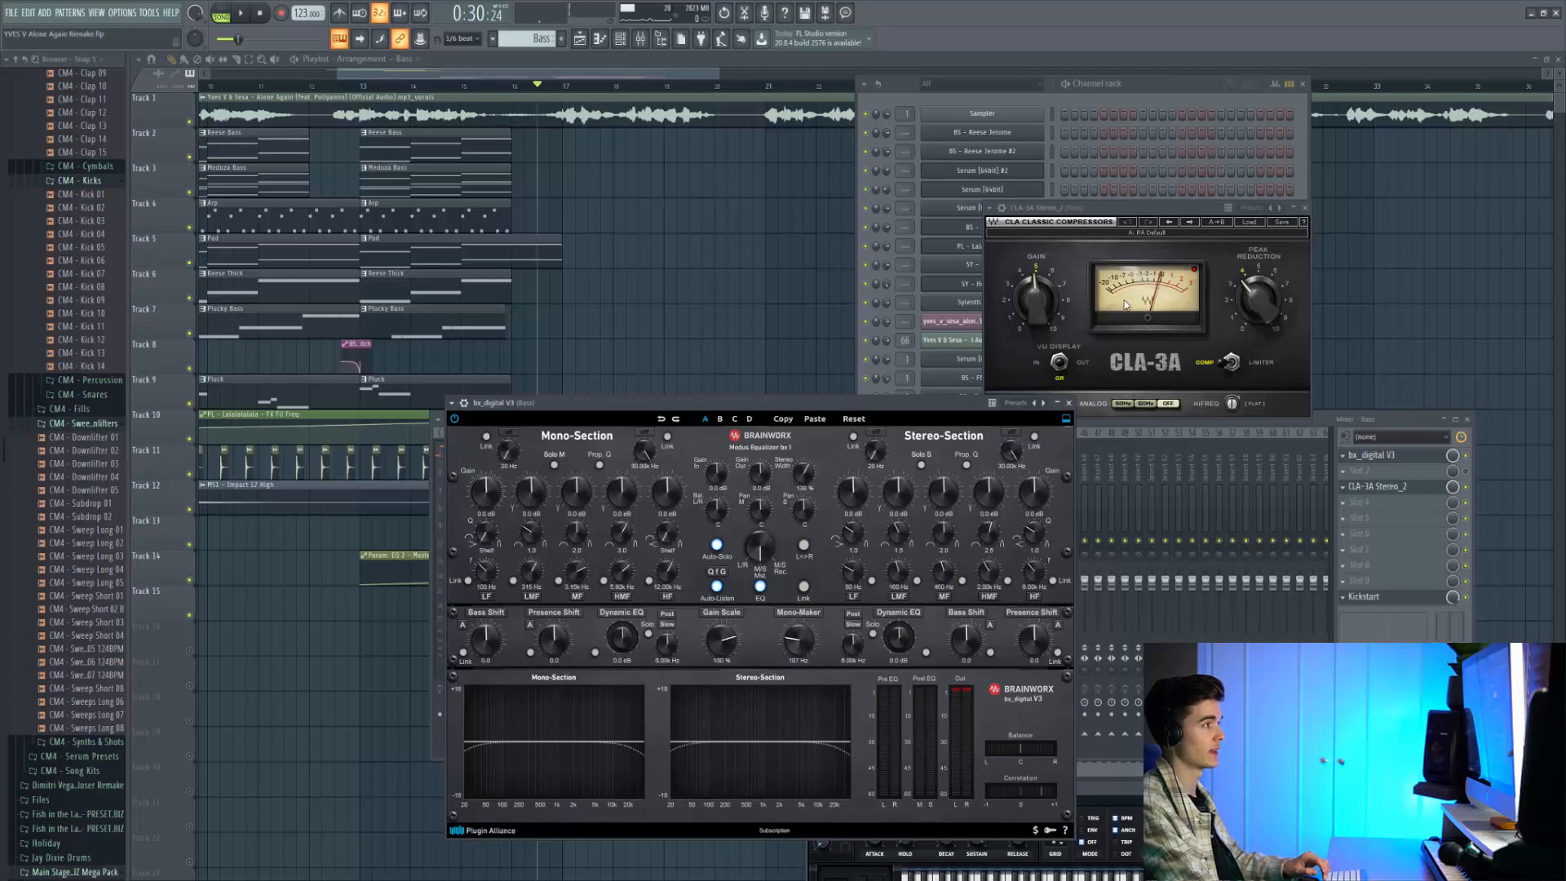
pyautogui.press('space')
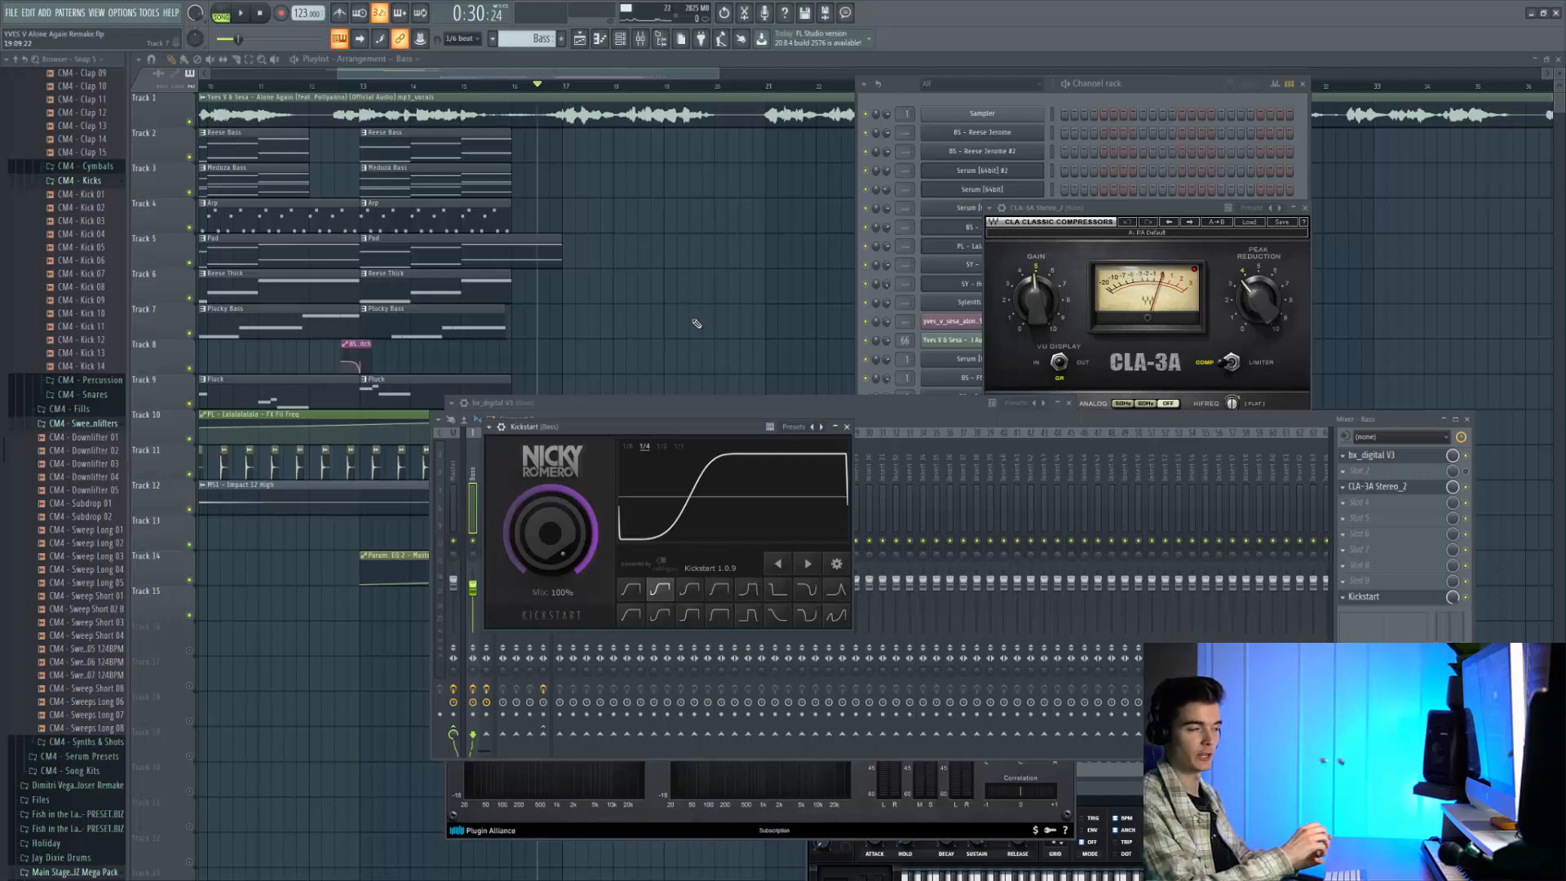
# - Close the plugin windows and examine the short notes of the PL - I Have (Arp this) channel in the piano roll
pyautogui.press('F12')
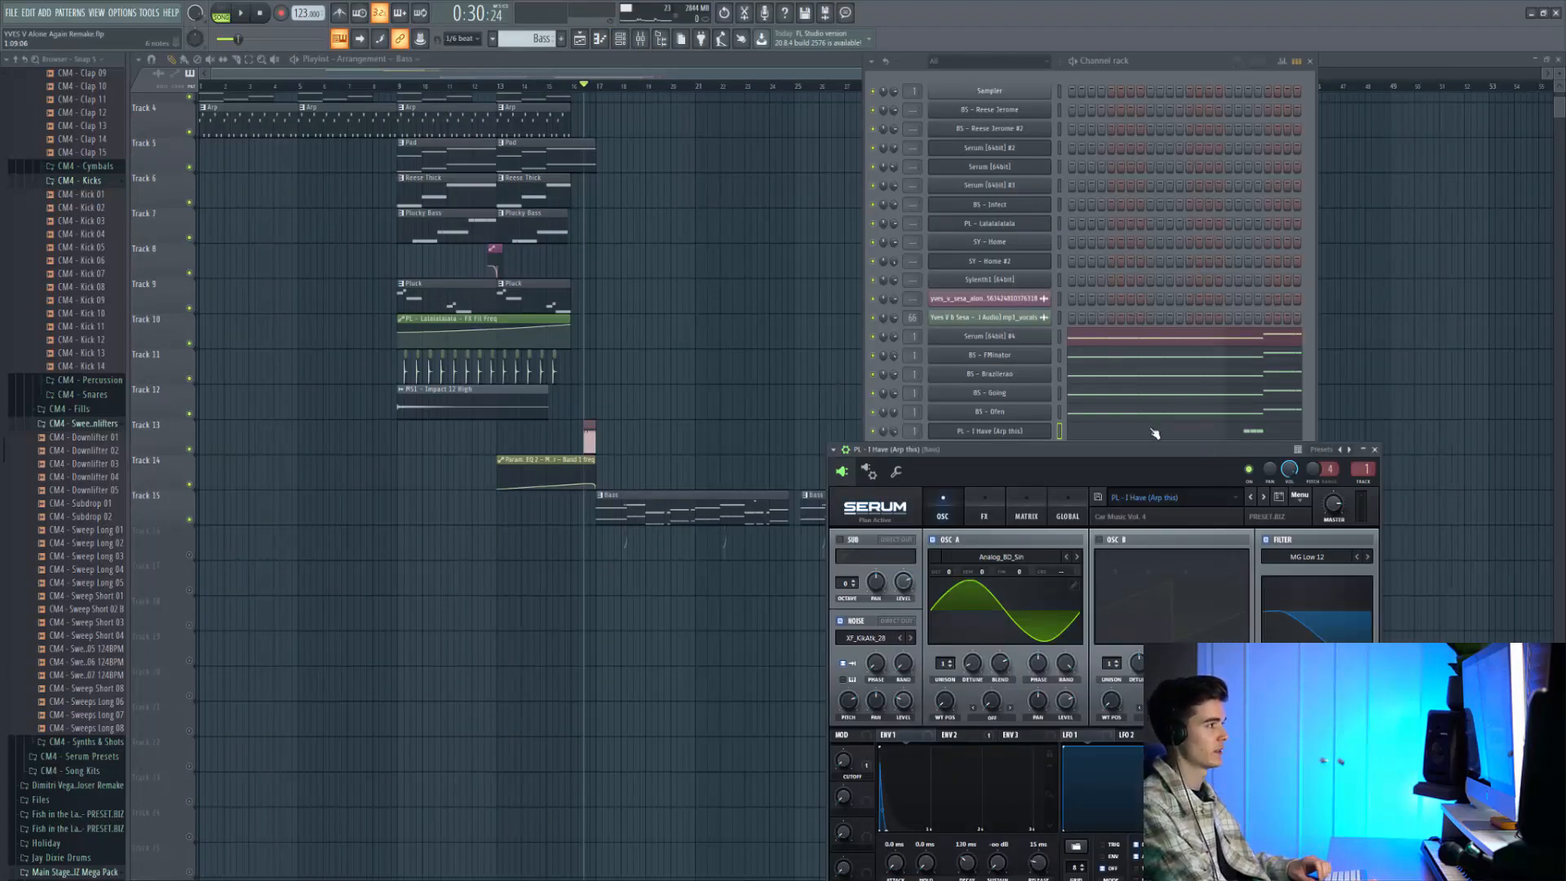
pyautogui.click(1205, 437)
pyautogui.scroll(6, 395, 315)
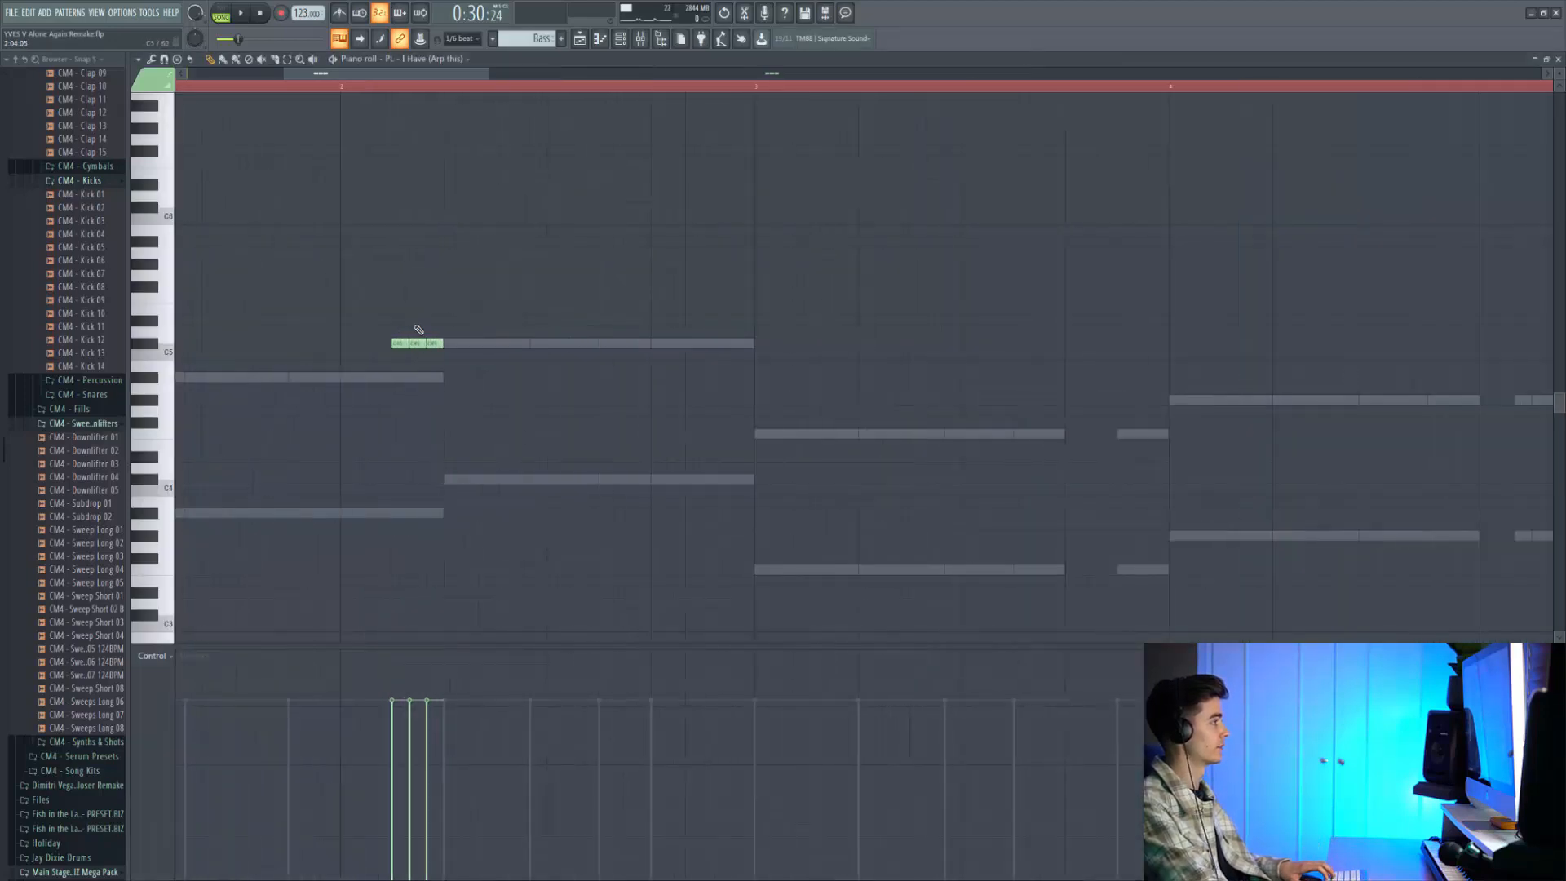
pyautogui.scroll(-2, 362, 288)
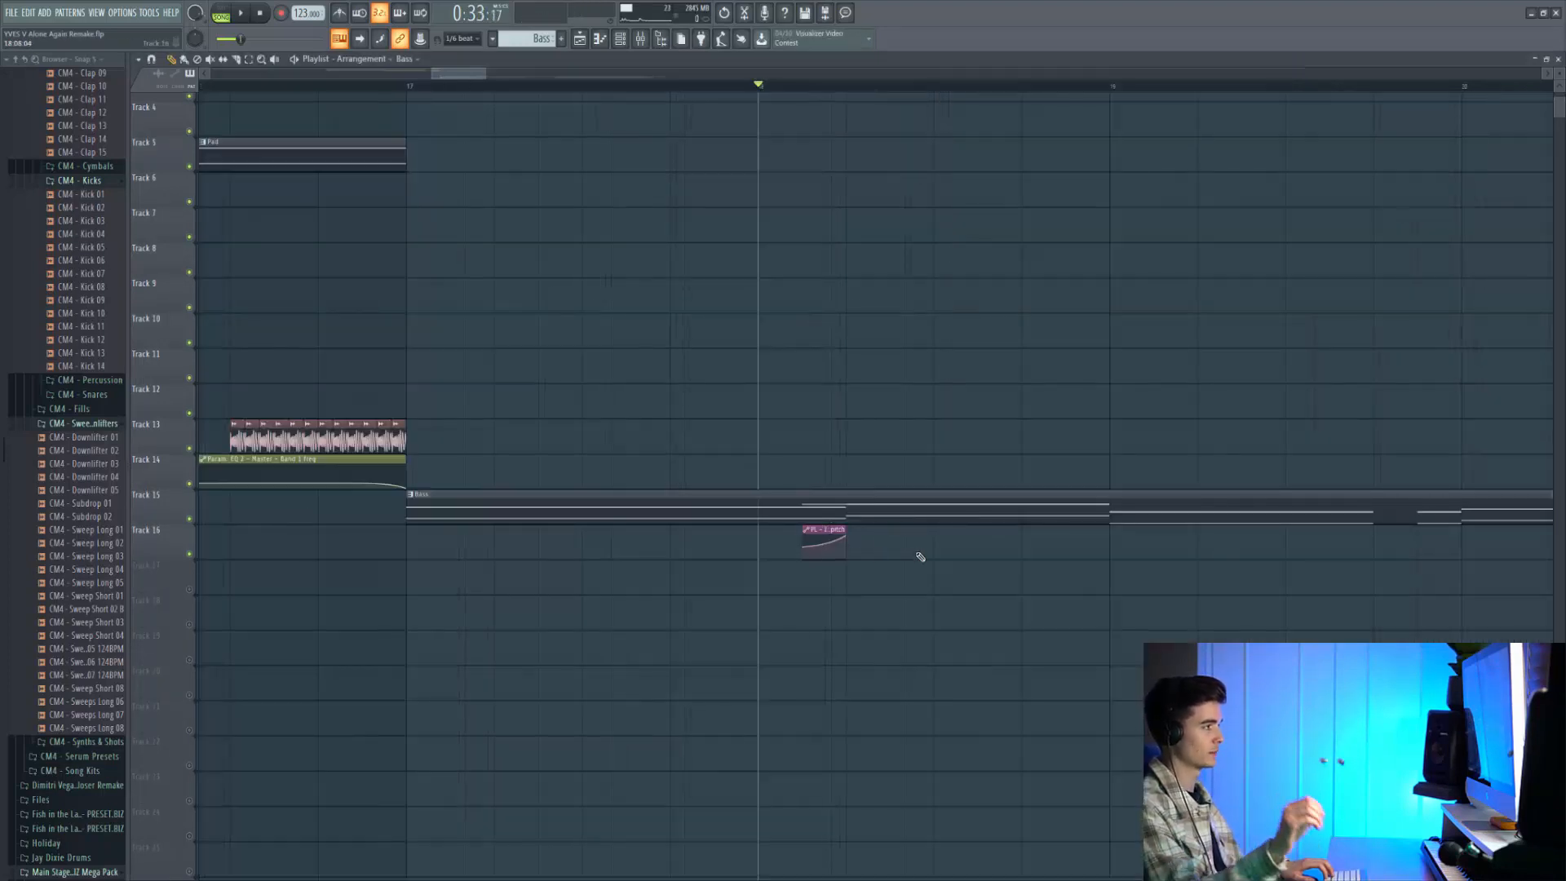
# - Play the section with the pitch automation on Track 16 and audition the CM4 - Kick 08 sample from the browser
pyautogui.press('space')
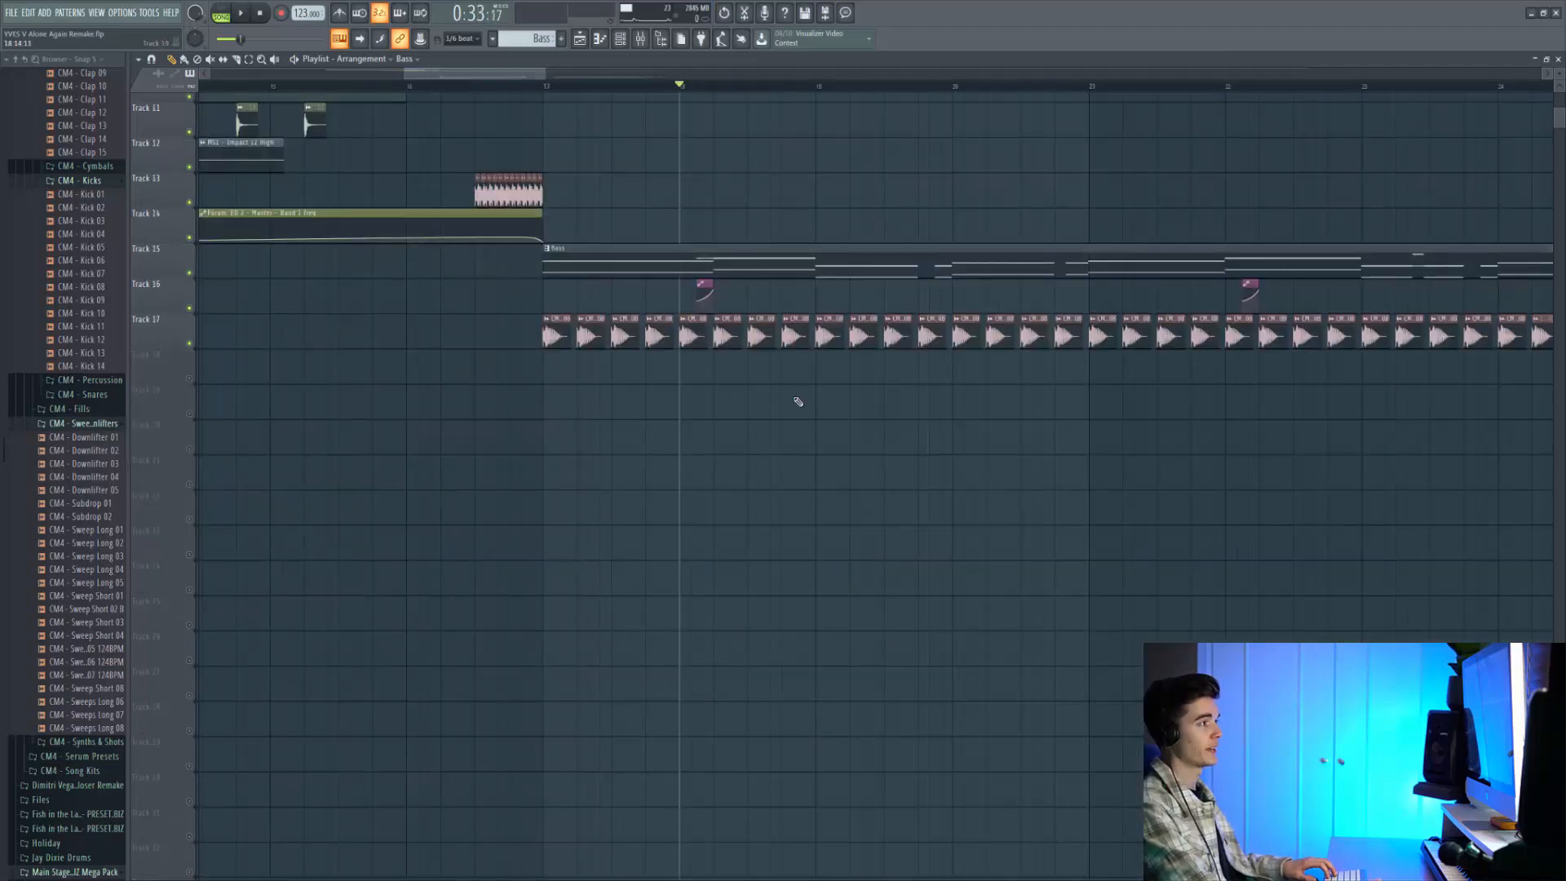
pyautogui.scroll(5, 797, 400)
pyautogui.scroll(6, 584, 507)
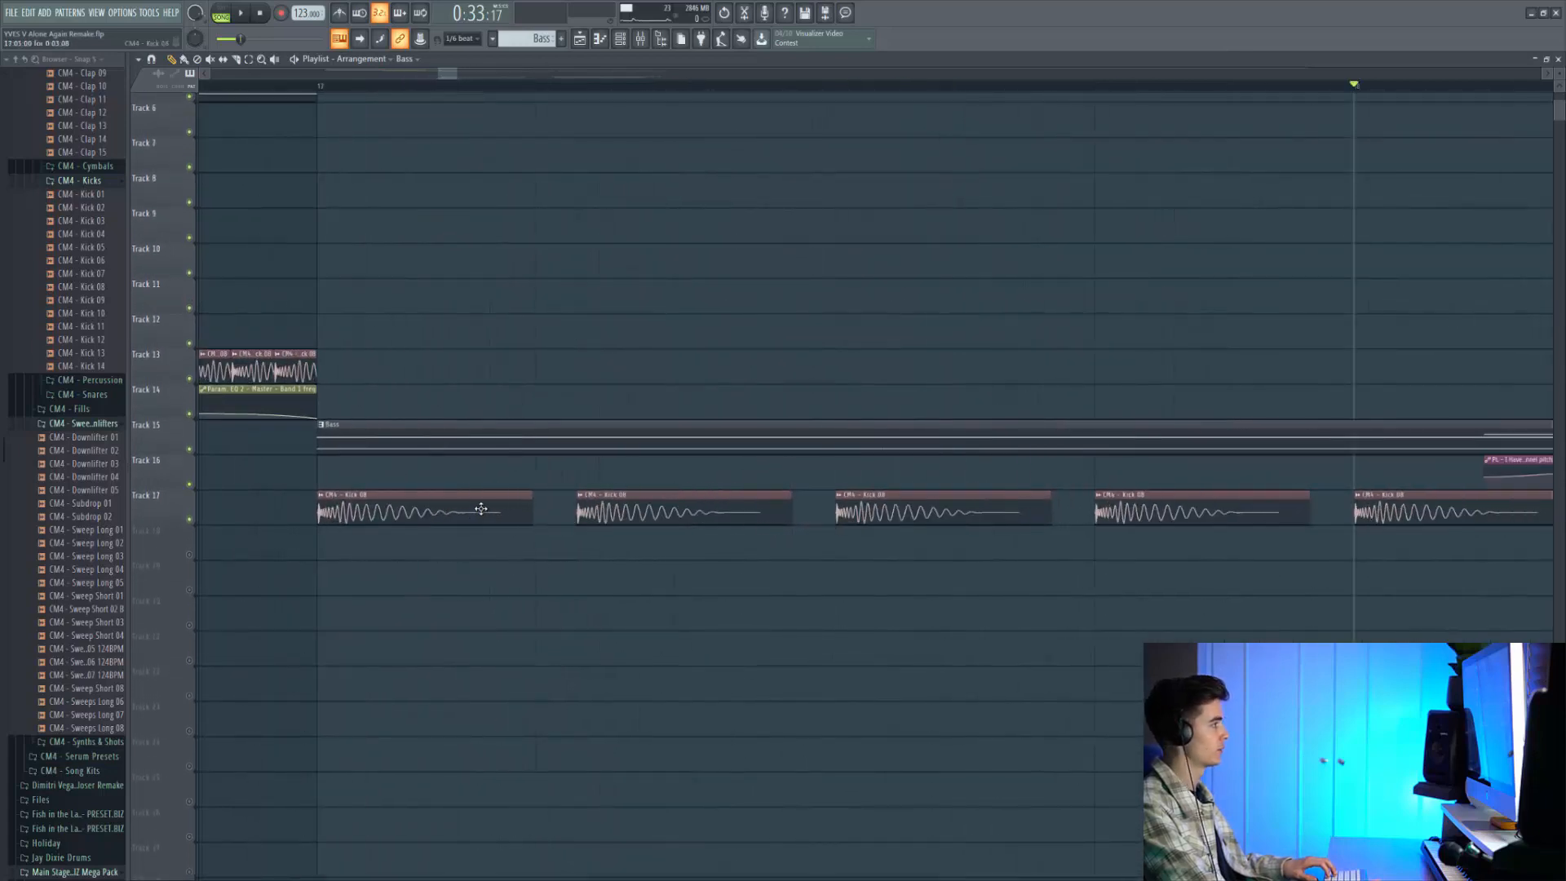
pyautogui.click(106, 291)
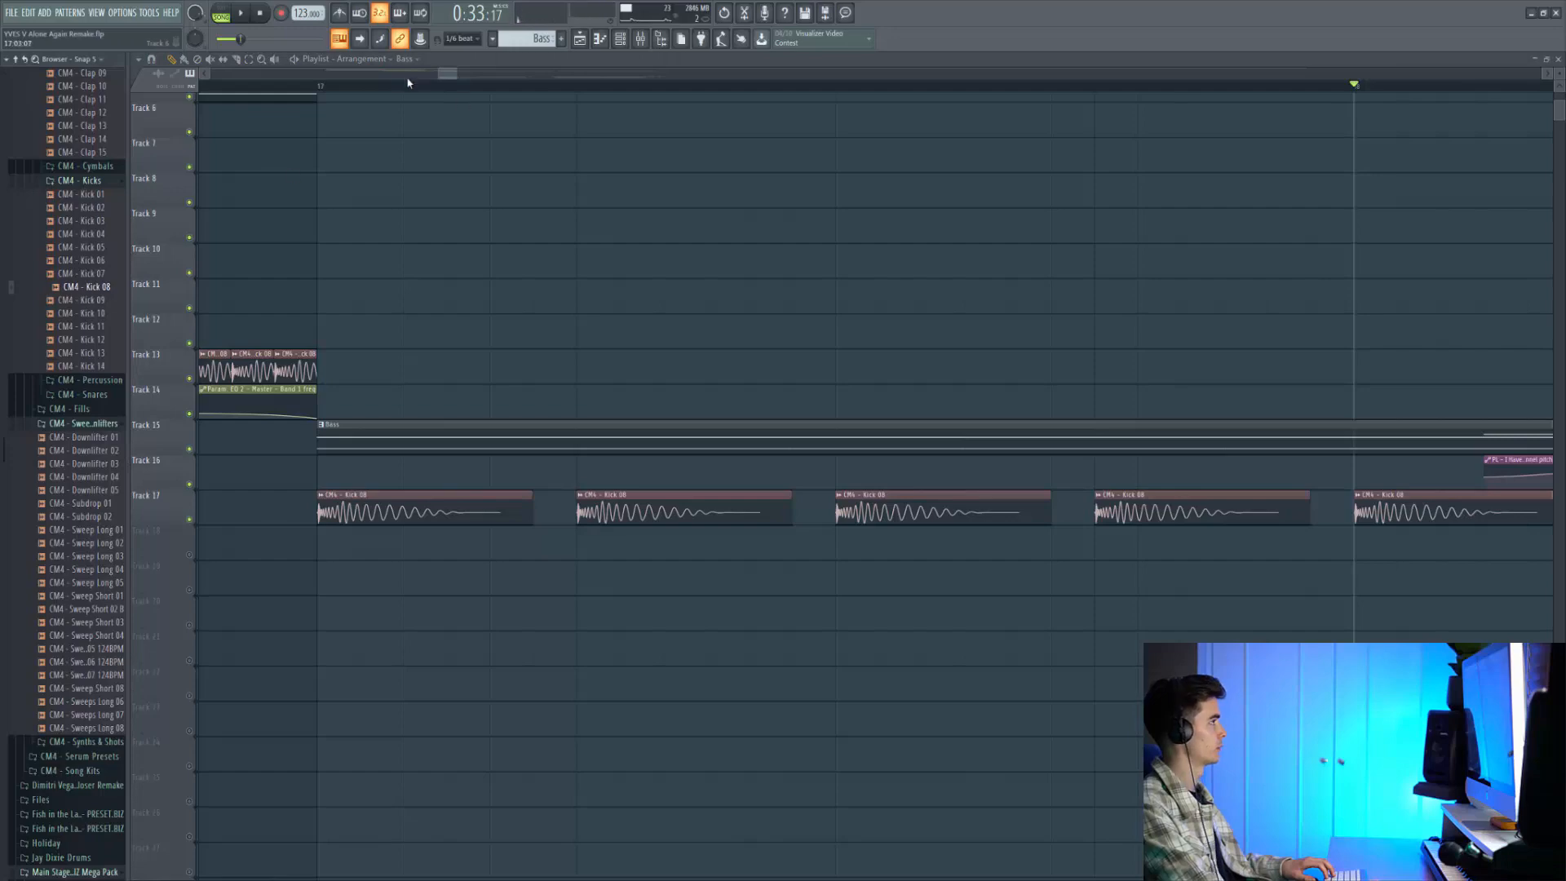
# - Set the playlist snap to Cell and play the arrangement from bar 17
pyautogui.click(335, 88)
pyautogui.click(462, 39)
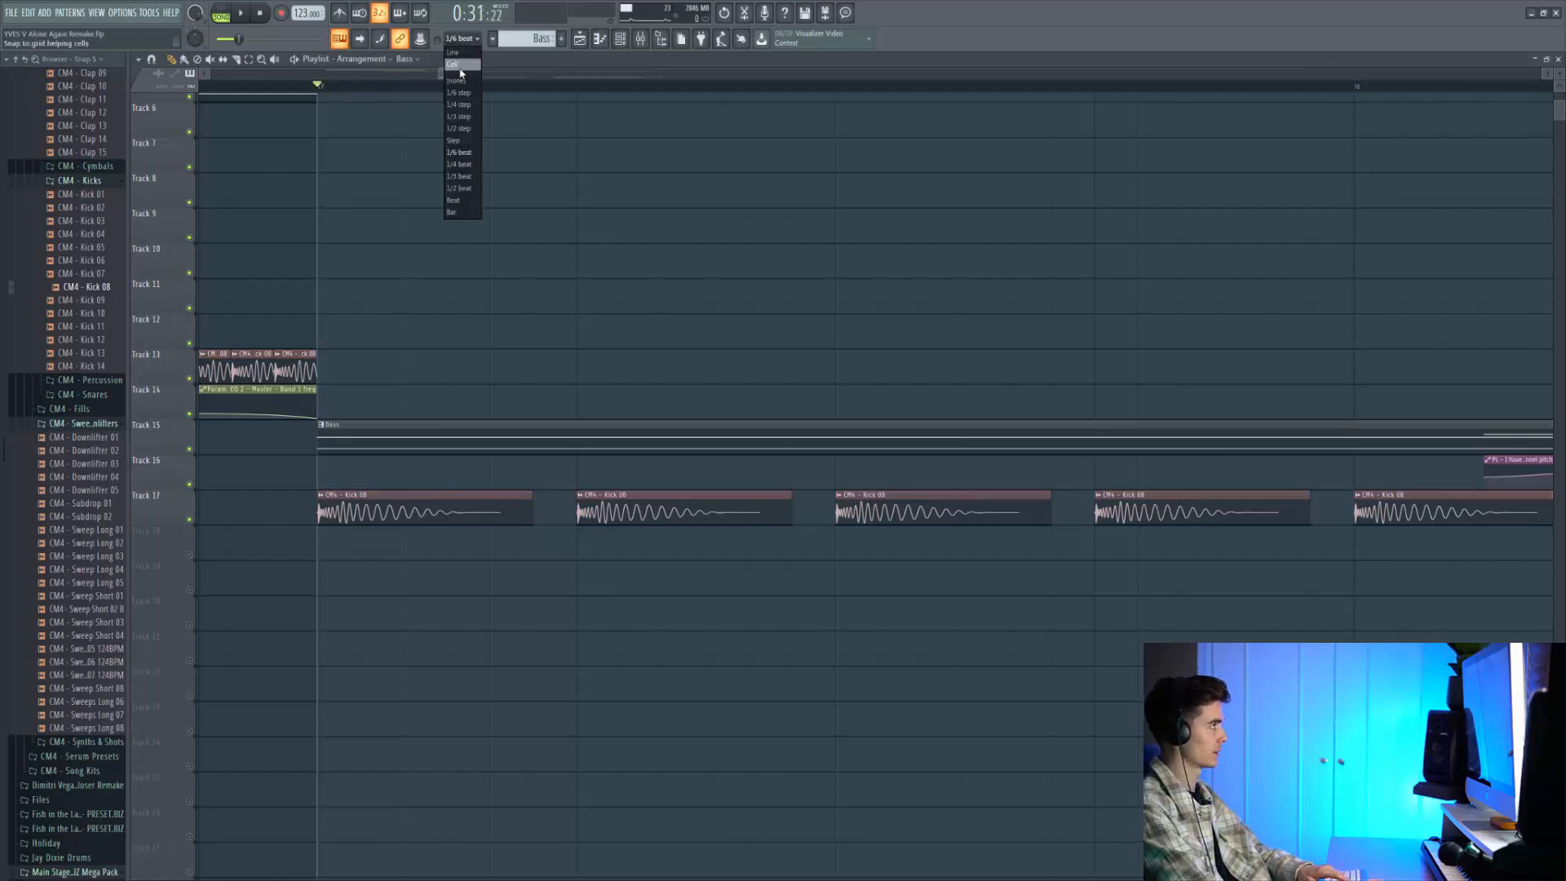
pyautogui.click(461, 86)
pyautogui.scroll(-5, 743, 392)
pyautogui.scroll(3, 806, 443)
pyautogui.scroll(-3, 815, 439)
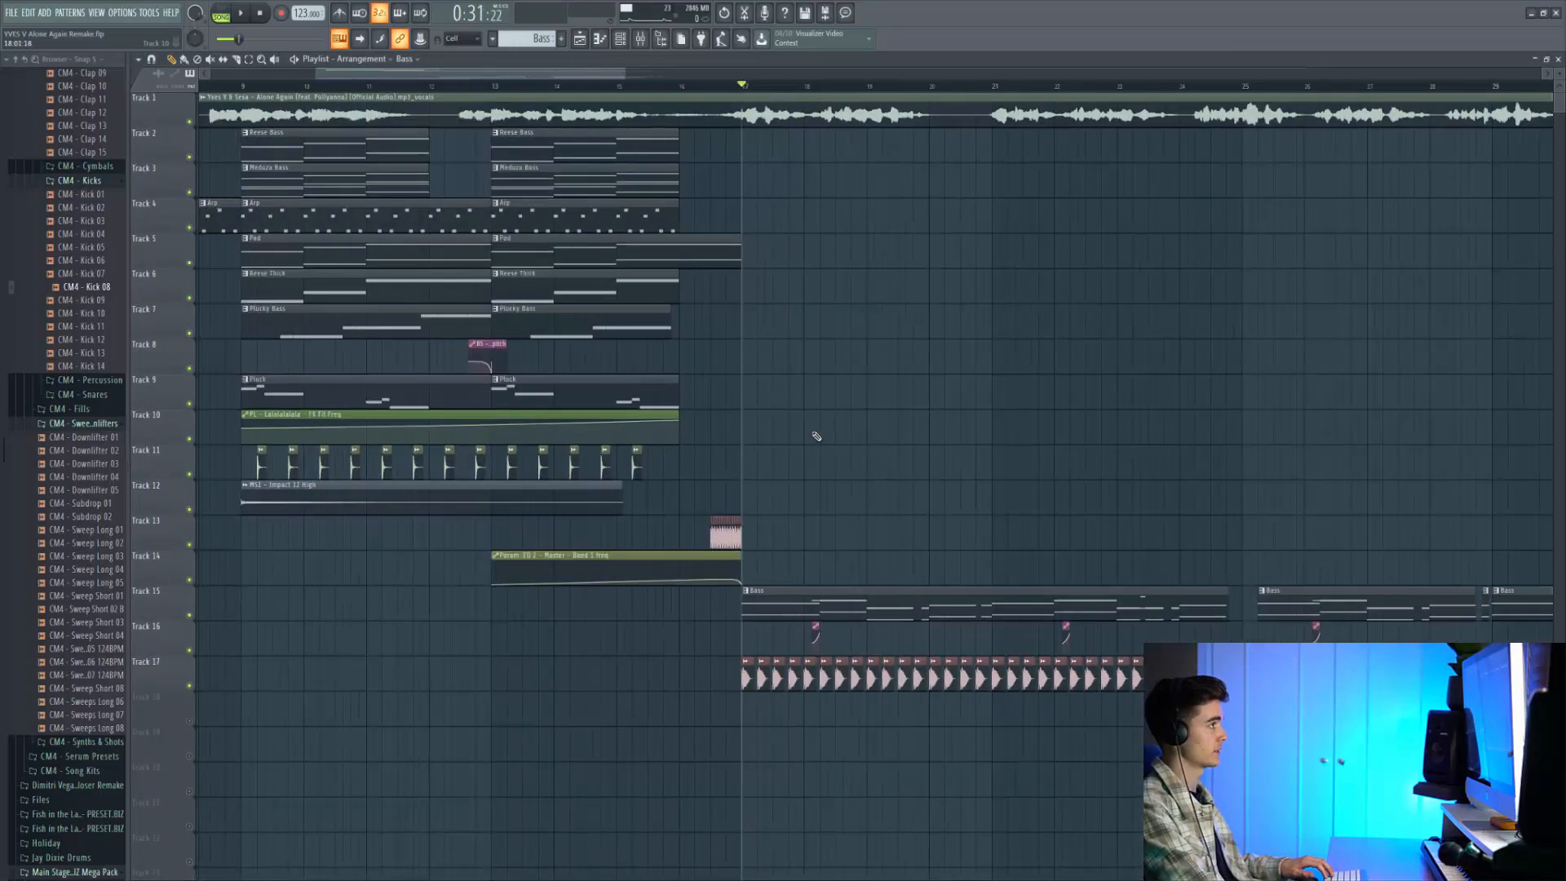
pyautogui.press('space')
pyautogui.moveTo(881, 383); pyautogui.dragTo(783, 334)
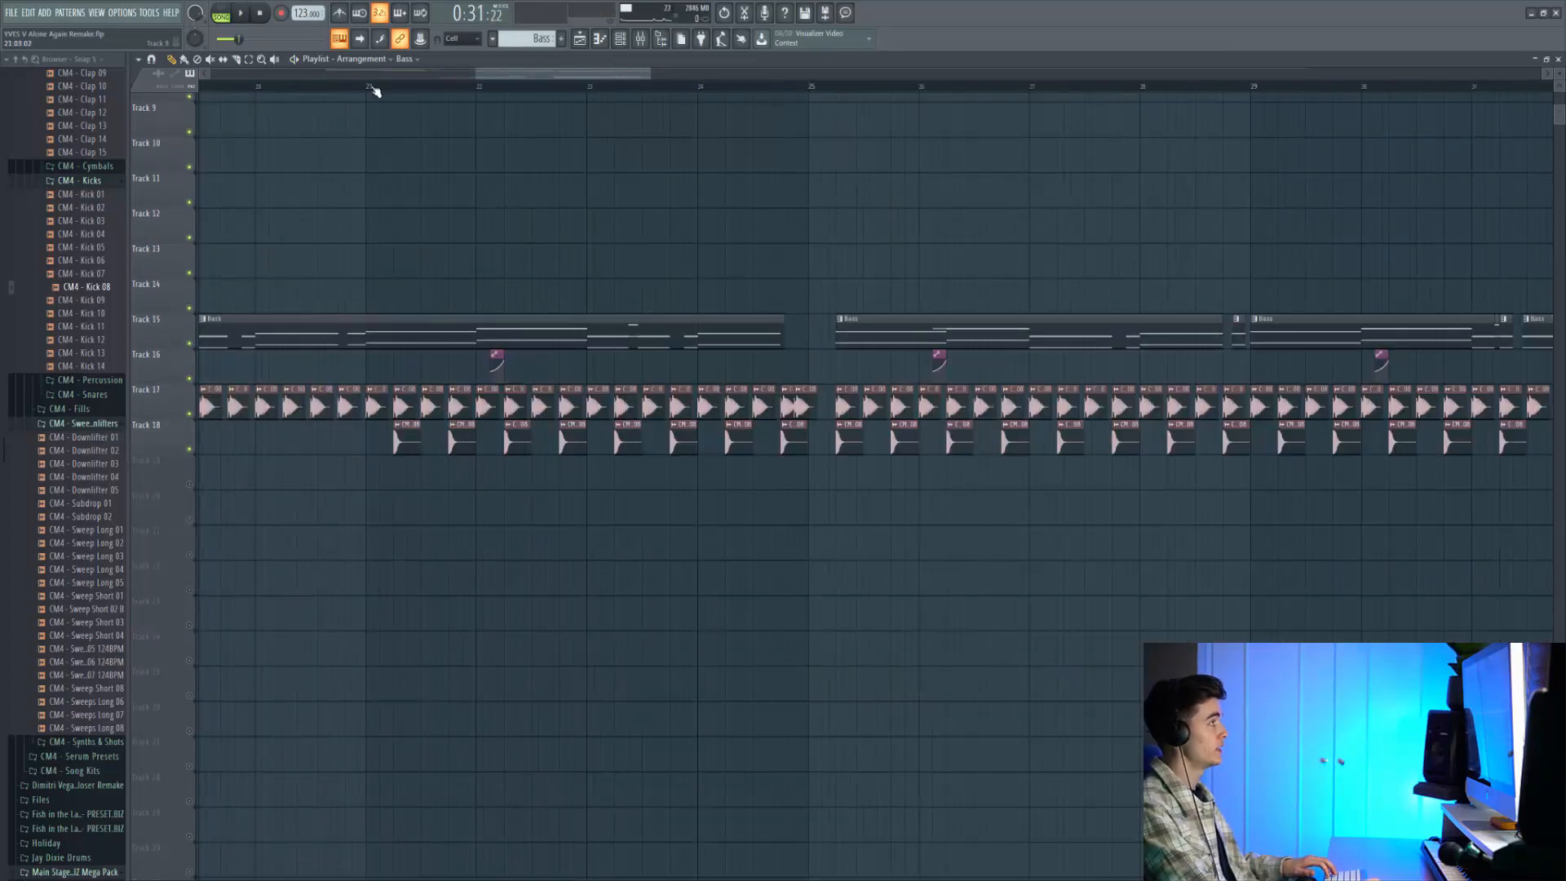
# - Play the arrangement from bar 21, where the claps enter, and audition the CM4 - Clap 08 sample from Track 18
pyautogui.click(372, 88)
pyautogui.scroll(3, 401, 416)
pyautogui.scroll(-5, 388, 336)
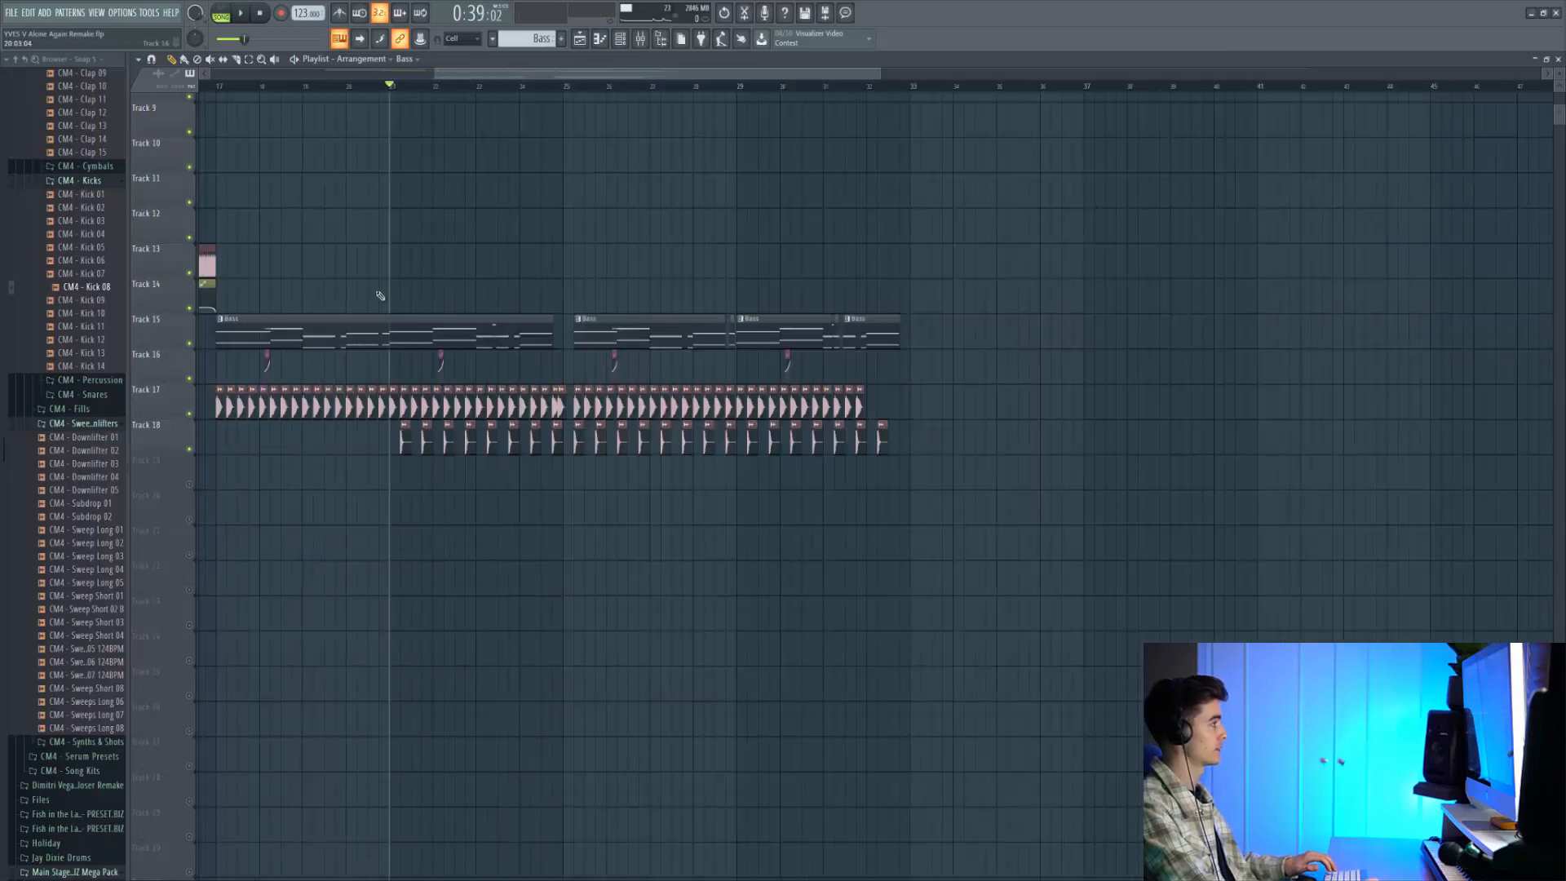
pyautogui.scroll(4, 395, 360)
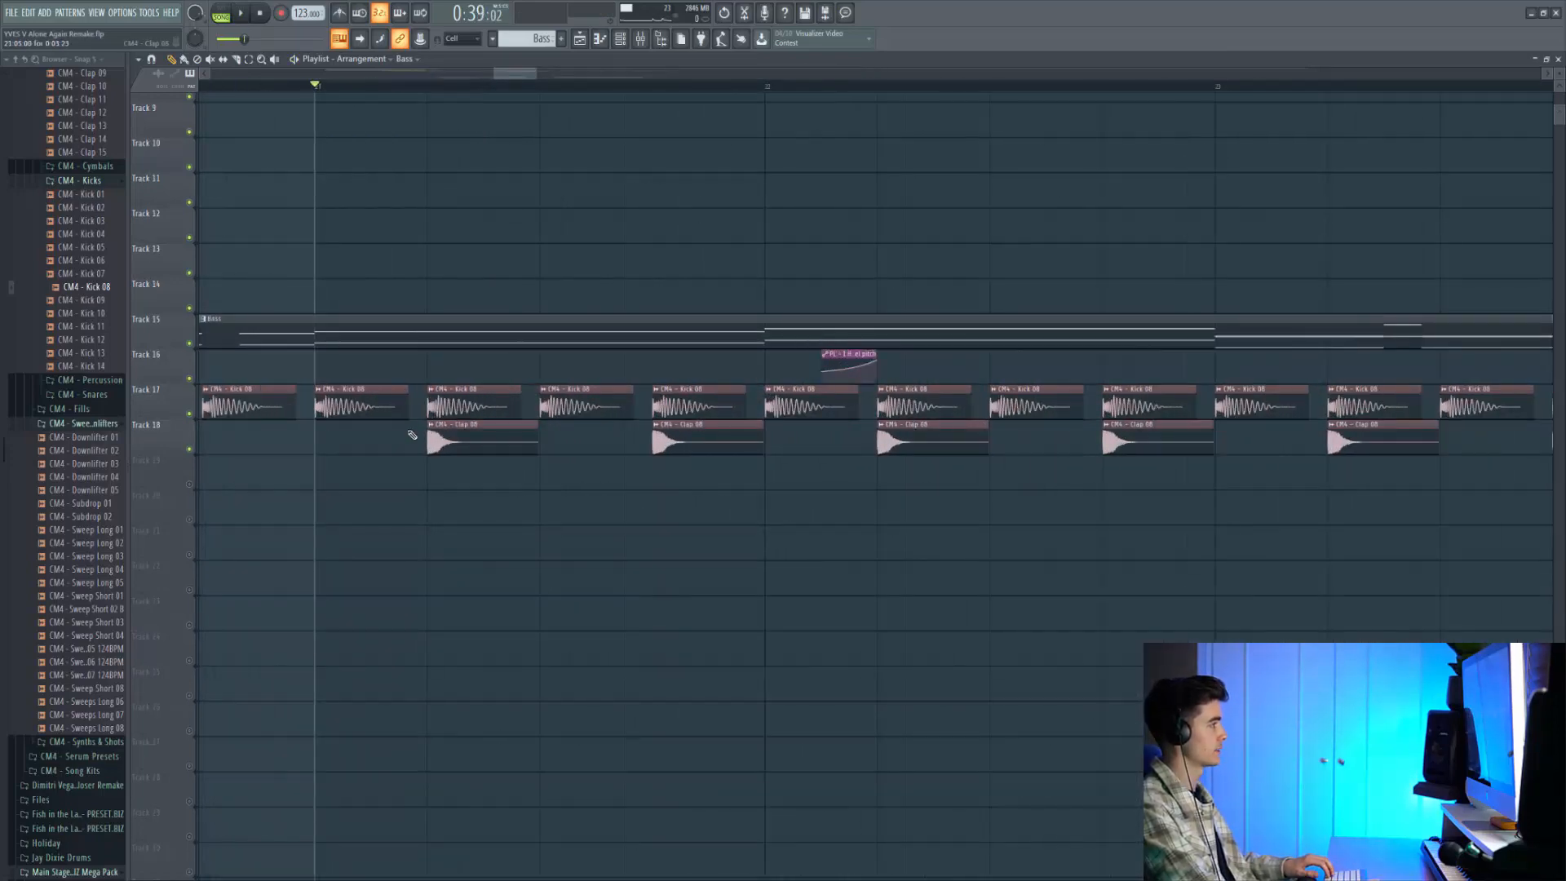
pyautogui.press('space')
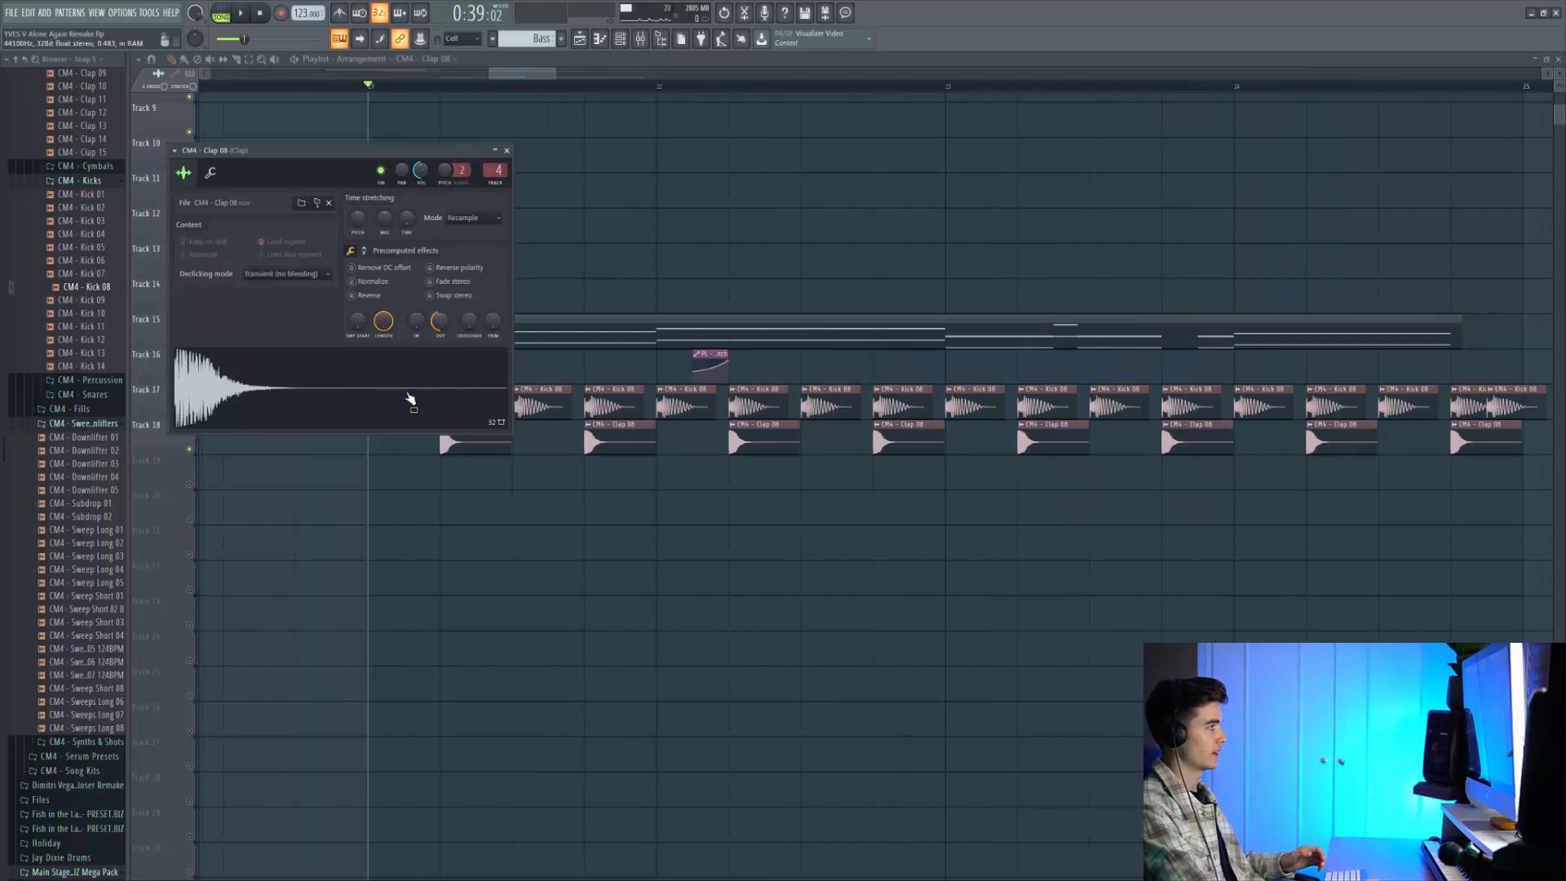
pyautogui.click(417, 383)
pyautogui.click(416, 384)
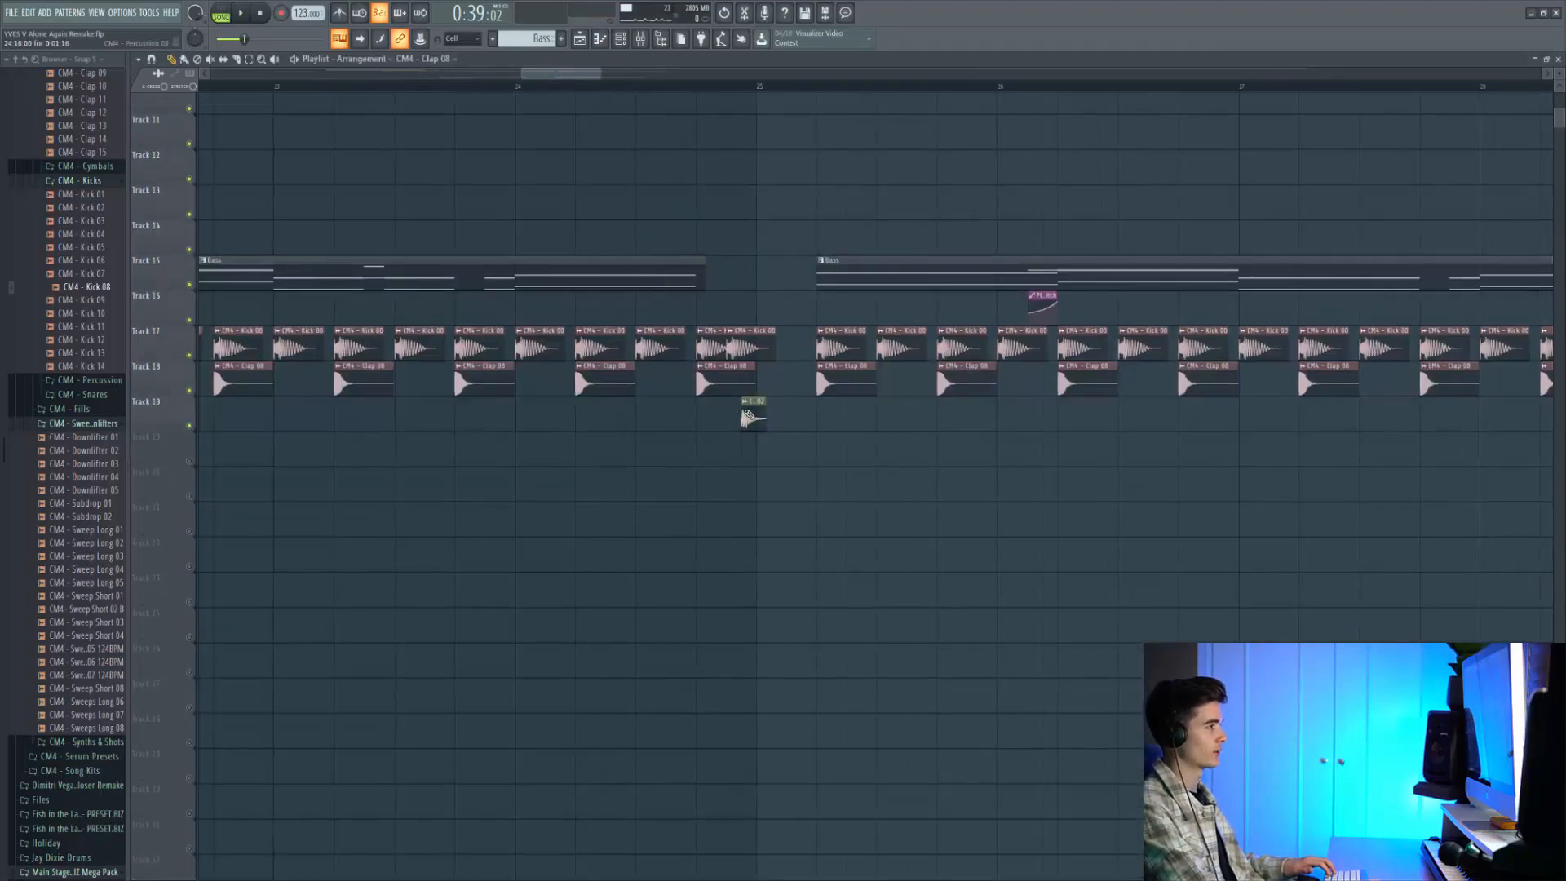
# - Audition the CM4 - Percussion 02 sample on Track 19 and play the arrangement from bar 24
pyautogui.scroll(5, 738, 414)
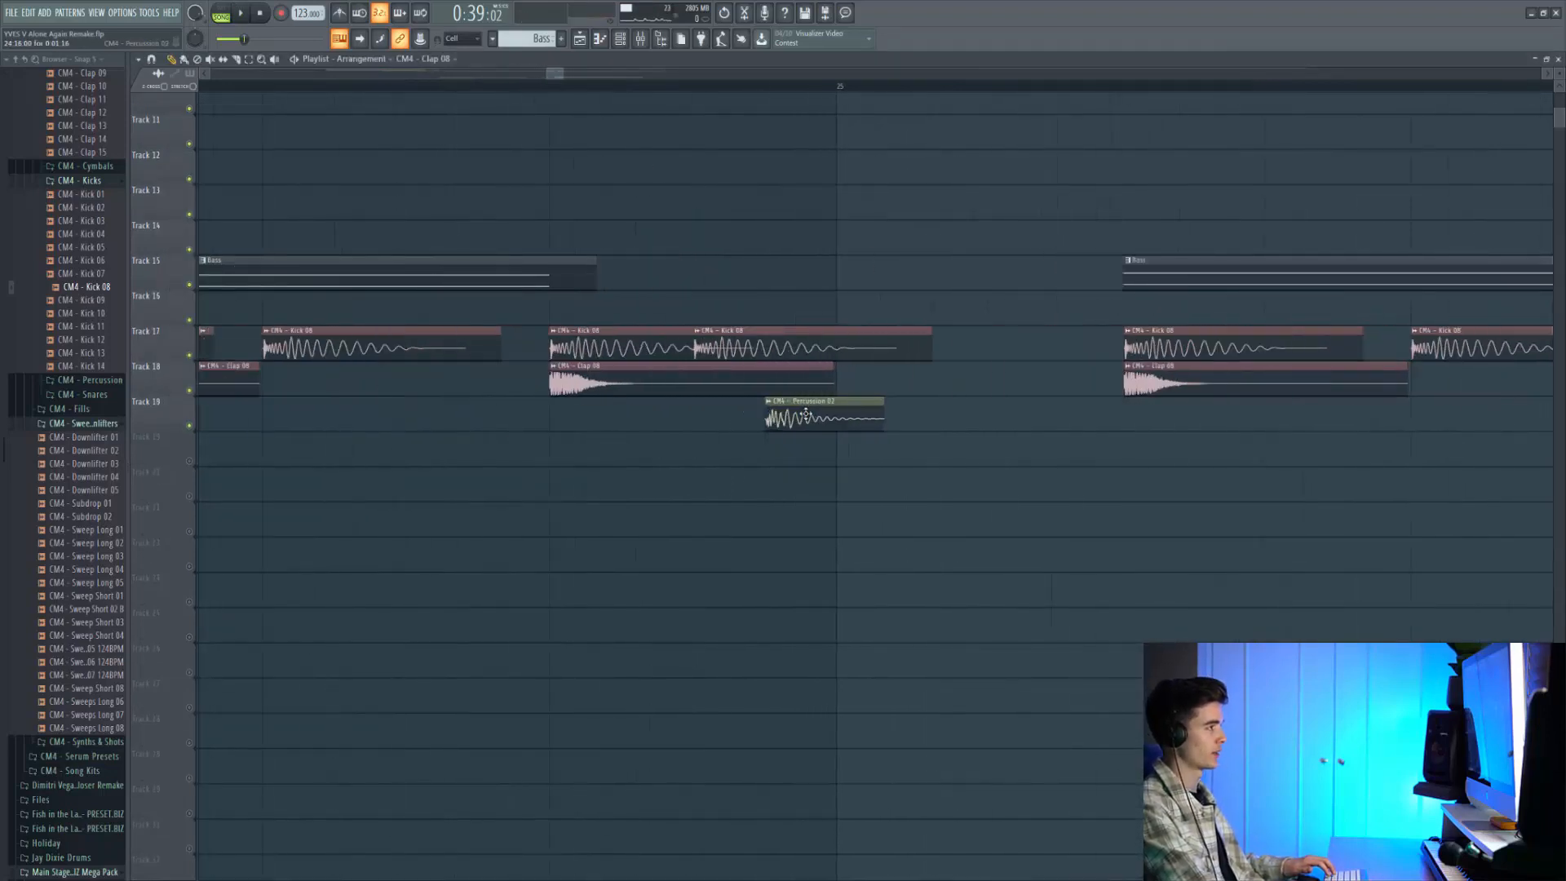
pyautogui.doubleClick(805, 415)
pyautogui.click(364, 405)
pyautogui.press('Escape')
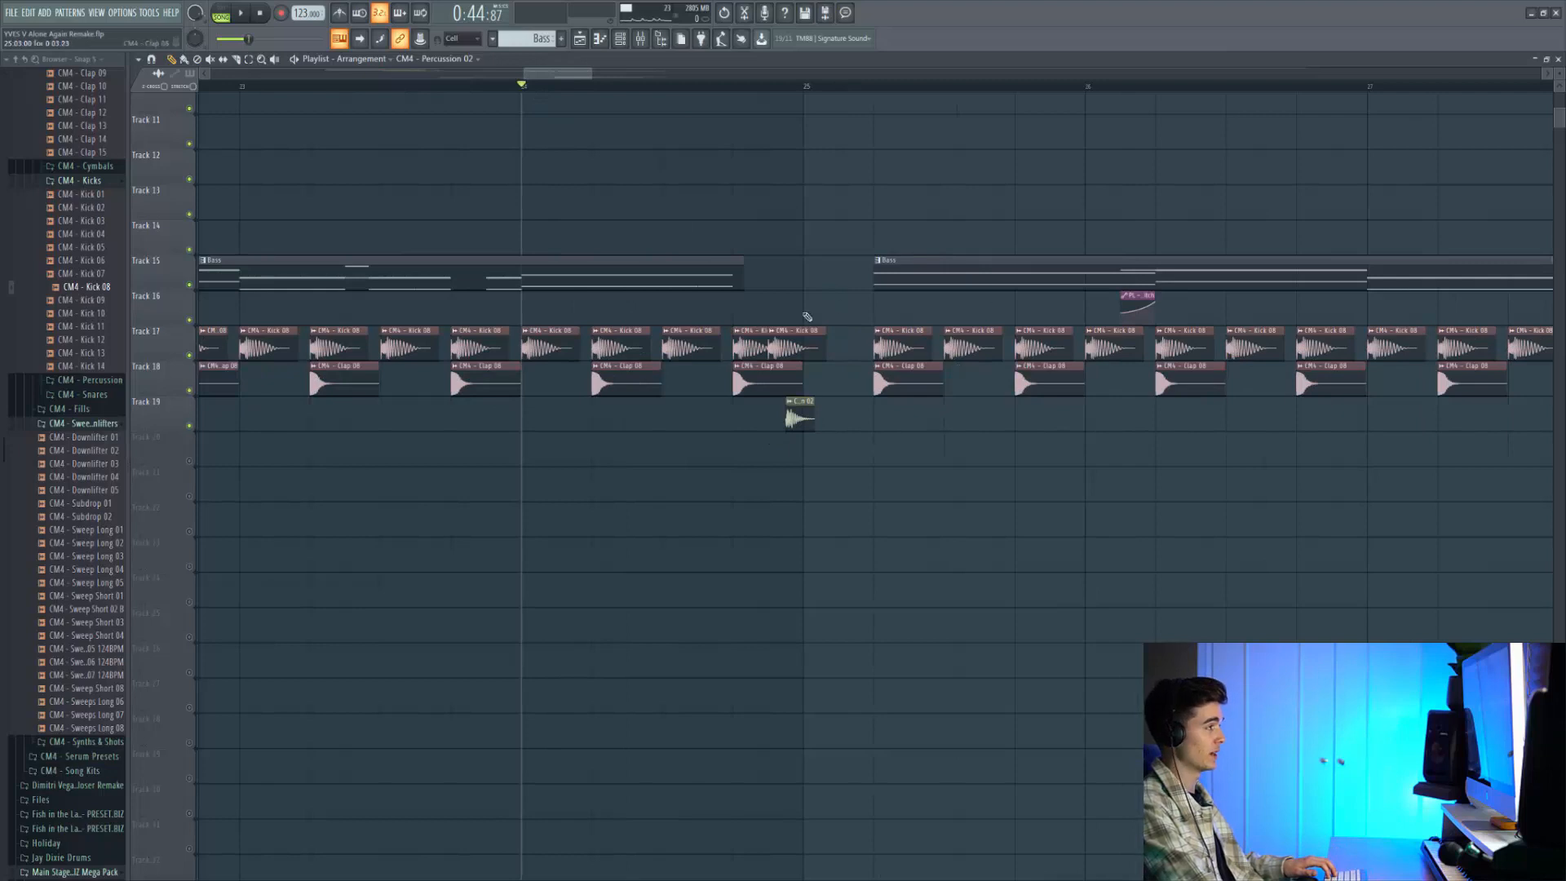
pyautogui.press('space')
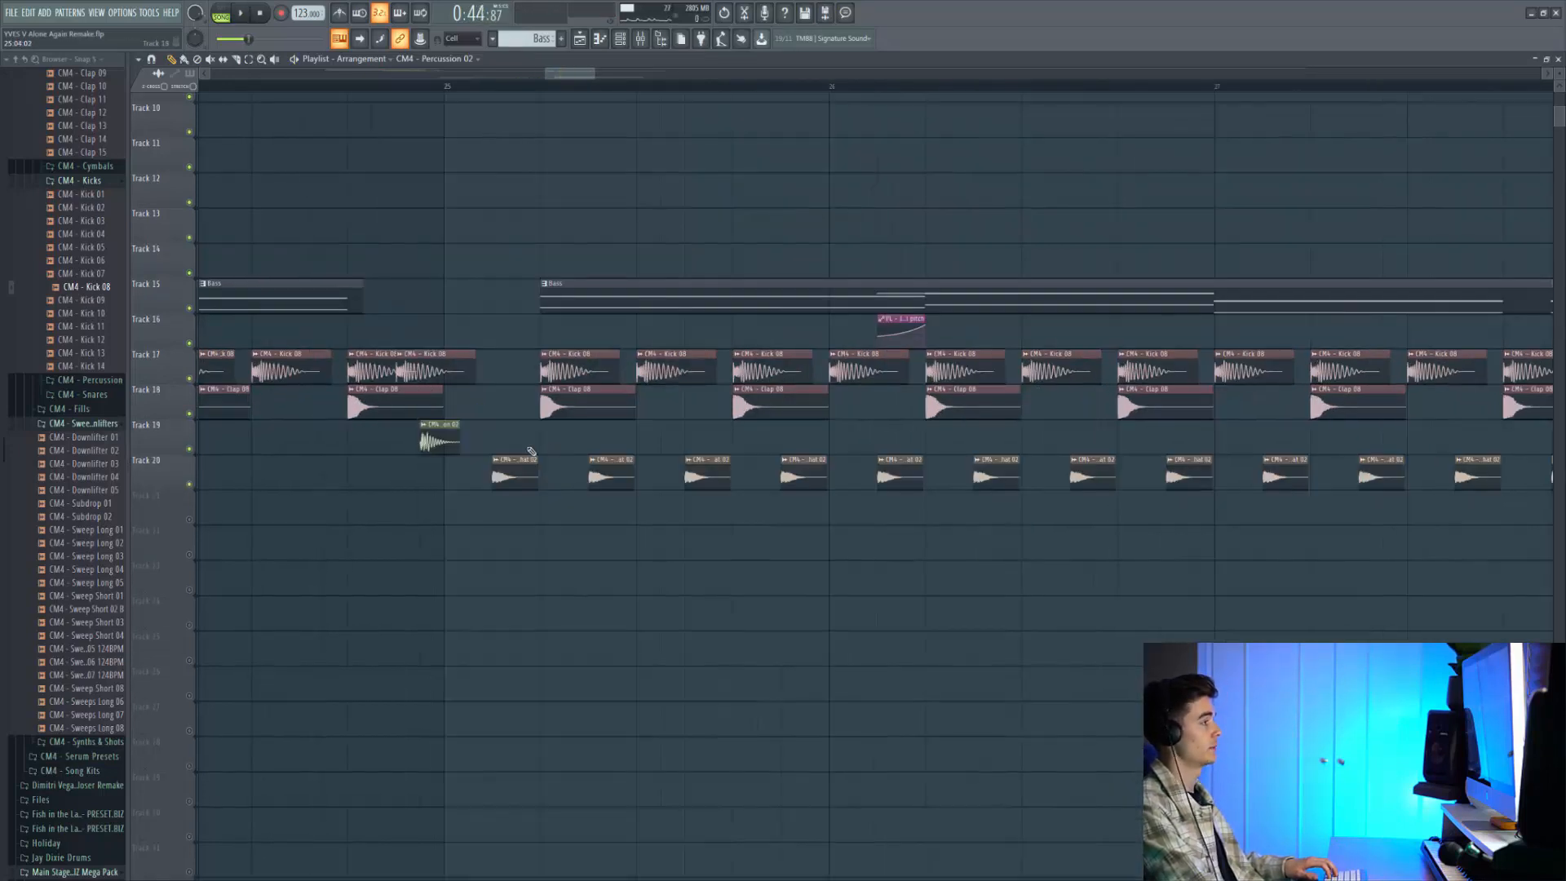
# - Inspect the CM4 - Hihat 02 sample used on Track 20 and close its settings
pyautogui.scroll(4, 489, 456)
pyautogui.doubleClick(609, 473)
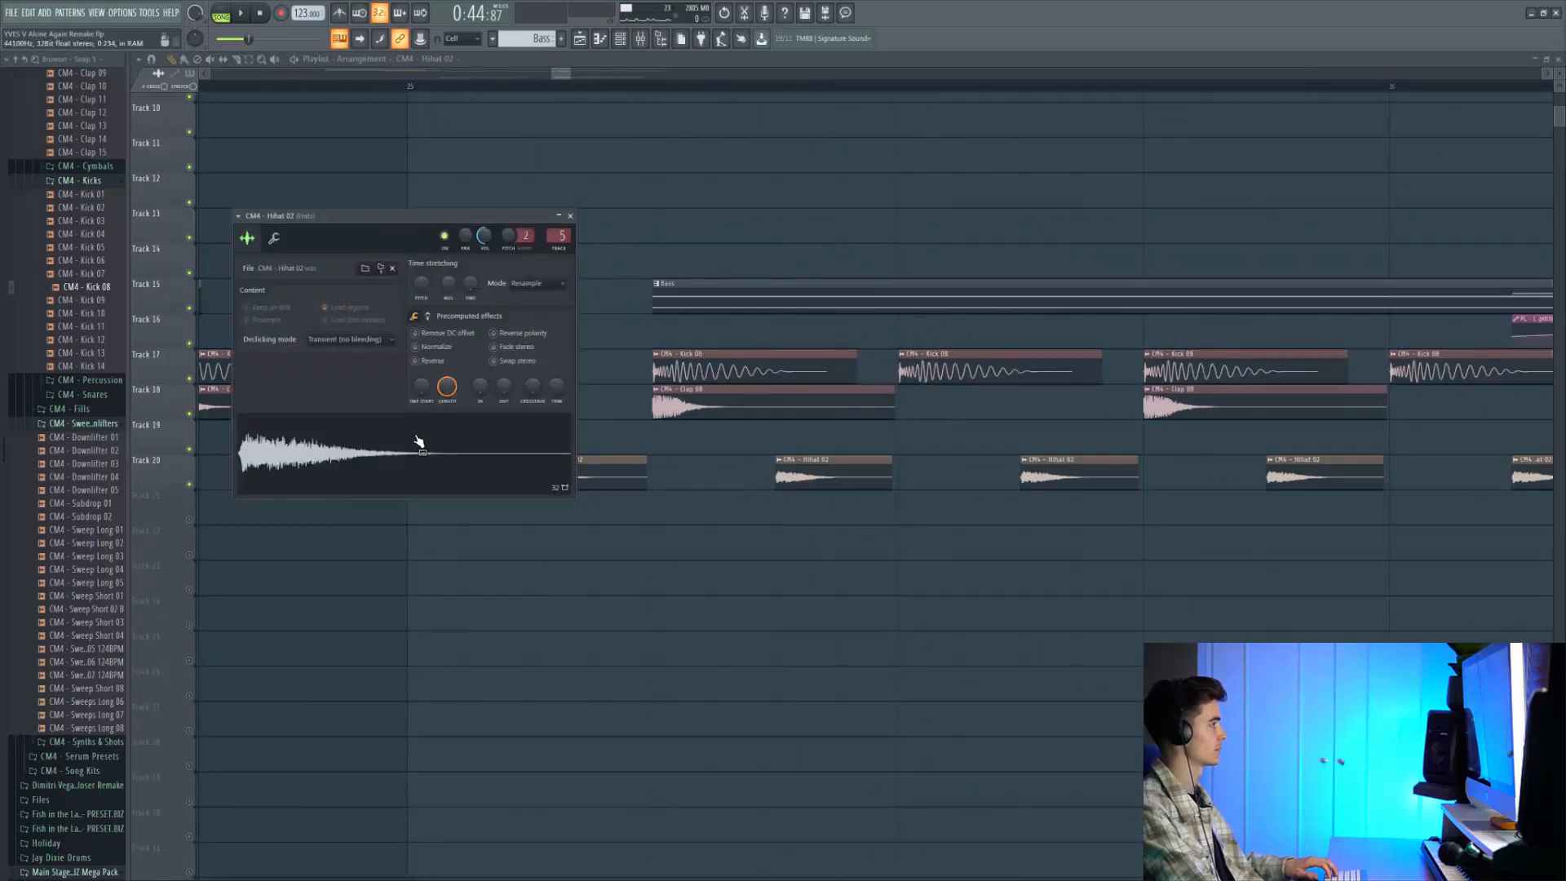
pyautogui.click(570, 216)
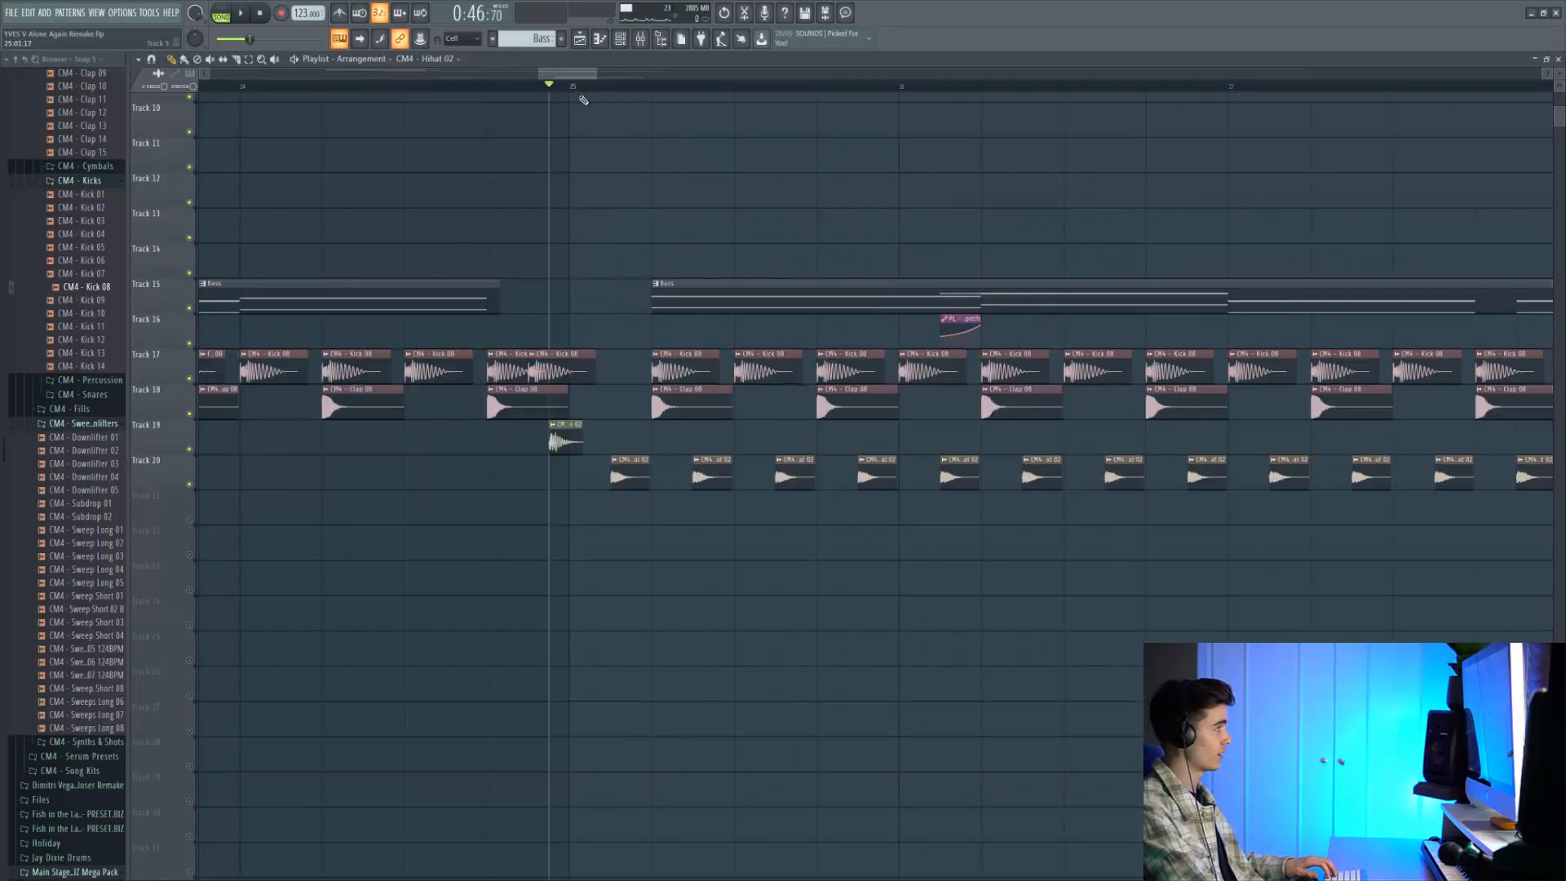
# - Play the arrangement from bar 25 and listen to the drum bus with its CLA-3A compressor
pyautogui.click(571, 90)
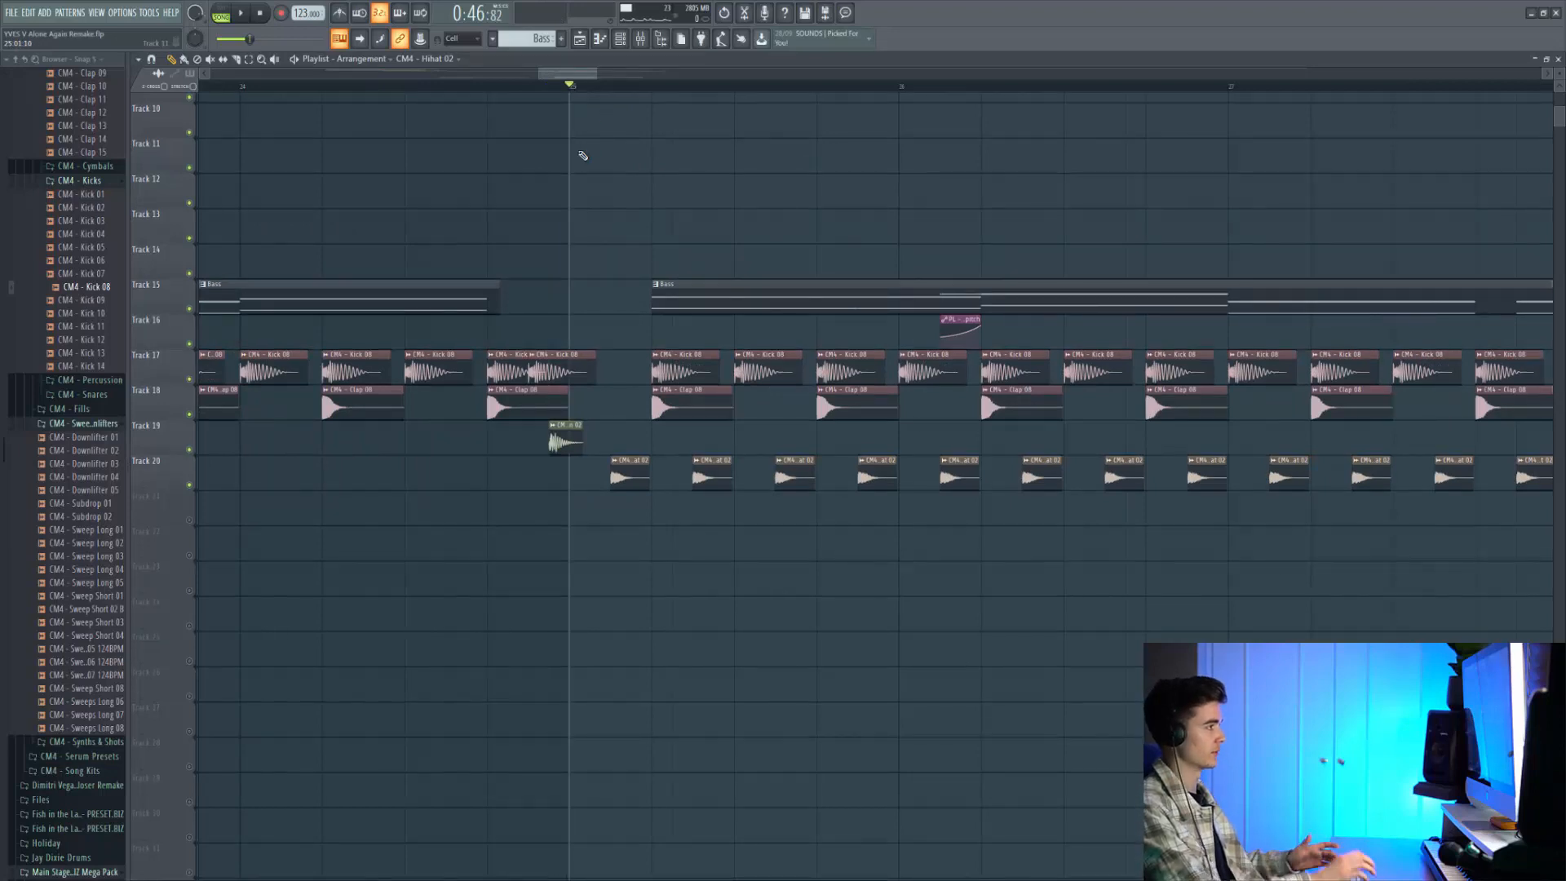
pyautogui.press('space')
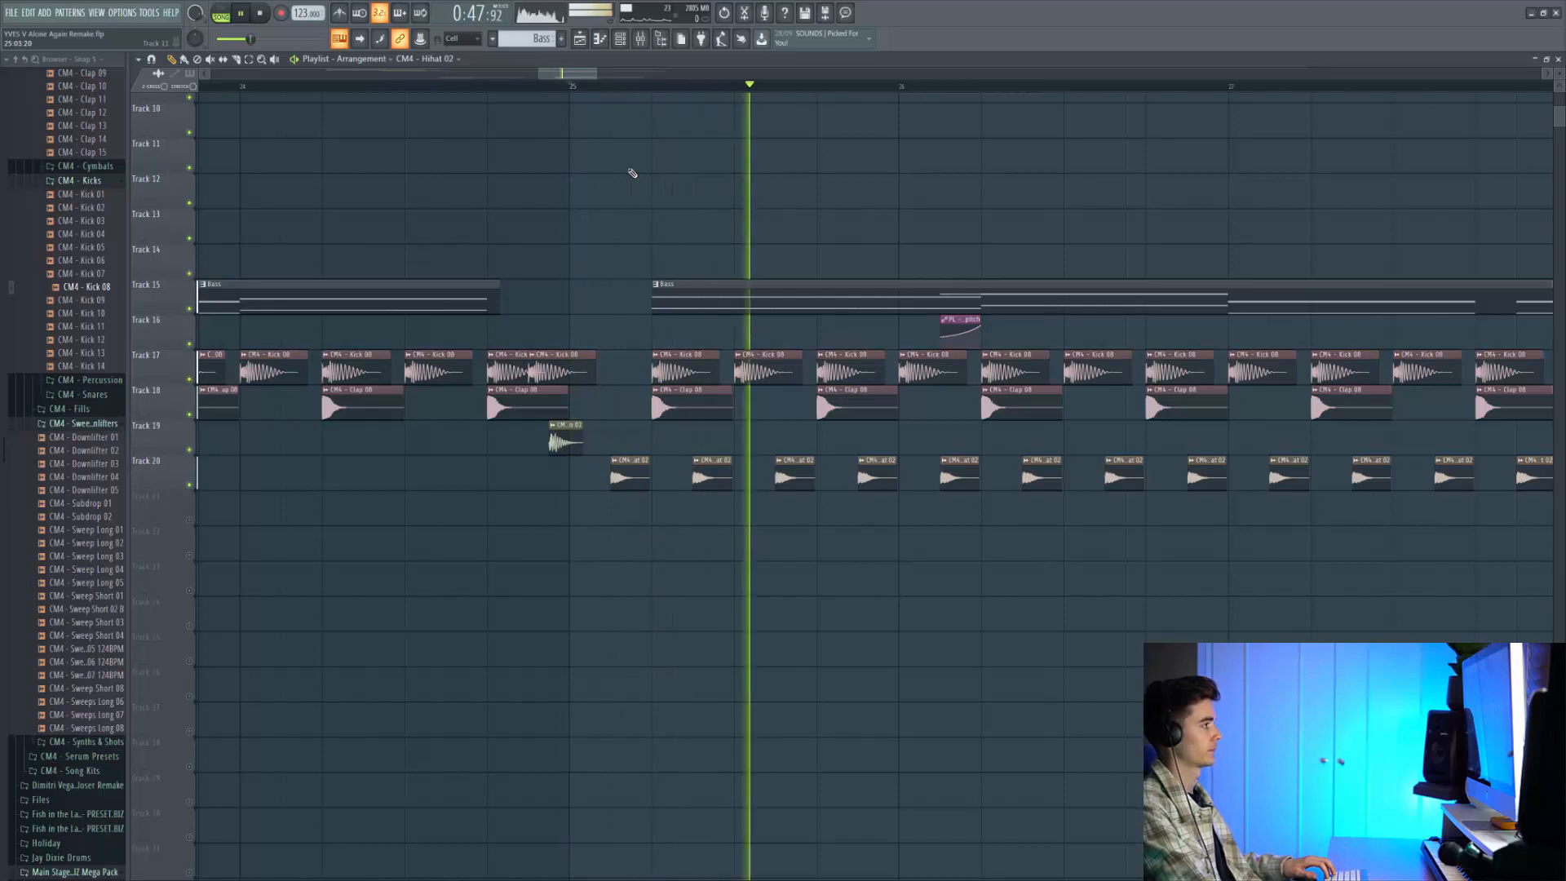
pyautogui.scroll(-3, 632, 176)
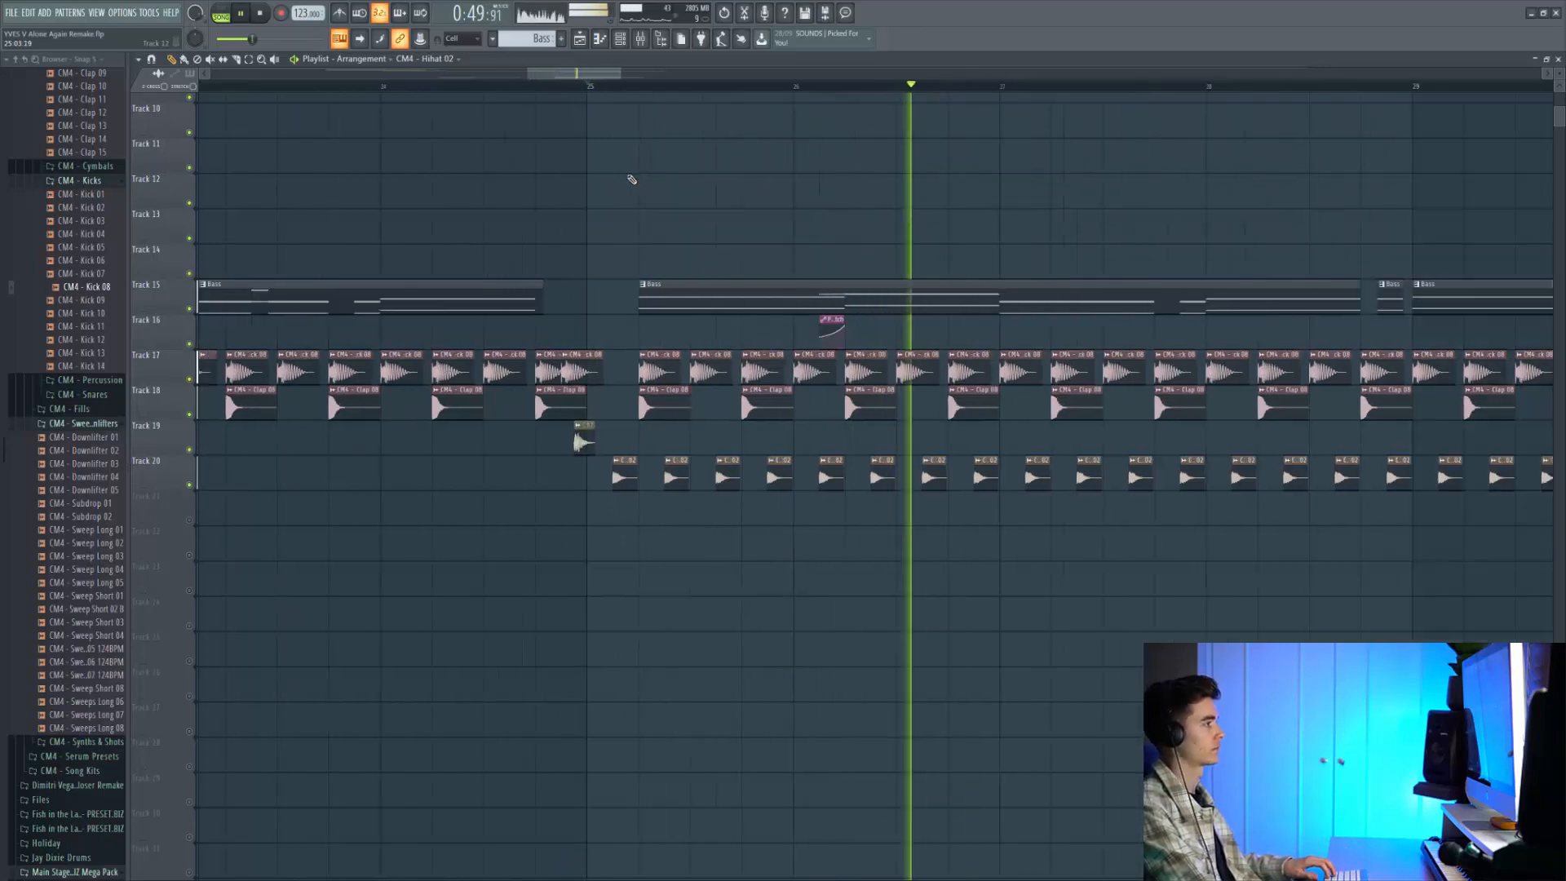
pyautogui.scroll(-1, 632, 178)
pyautogui.scroll(-2, 630, 179)
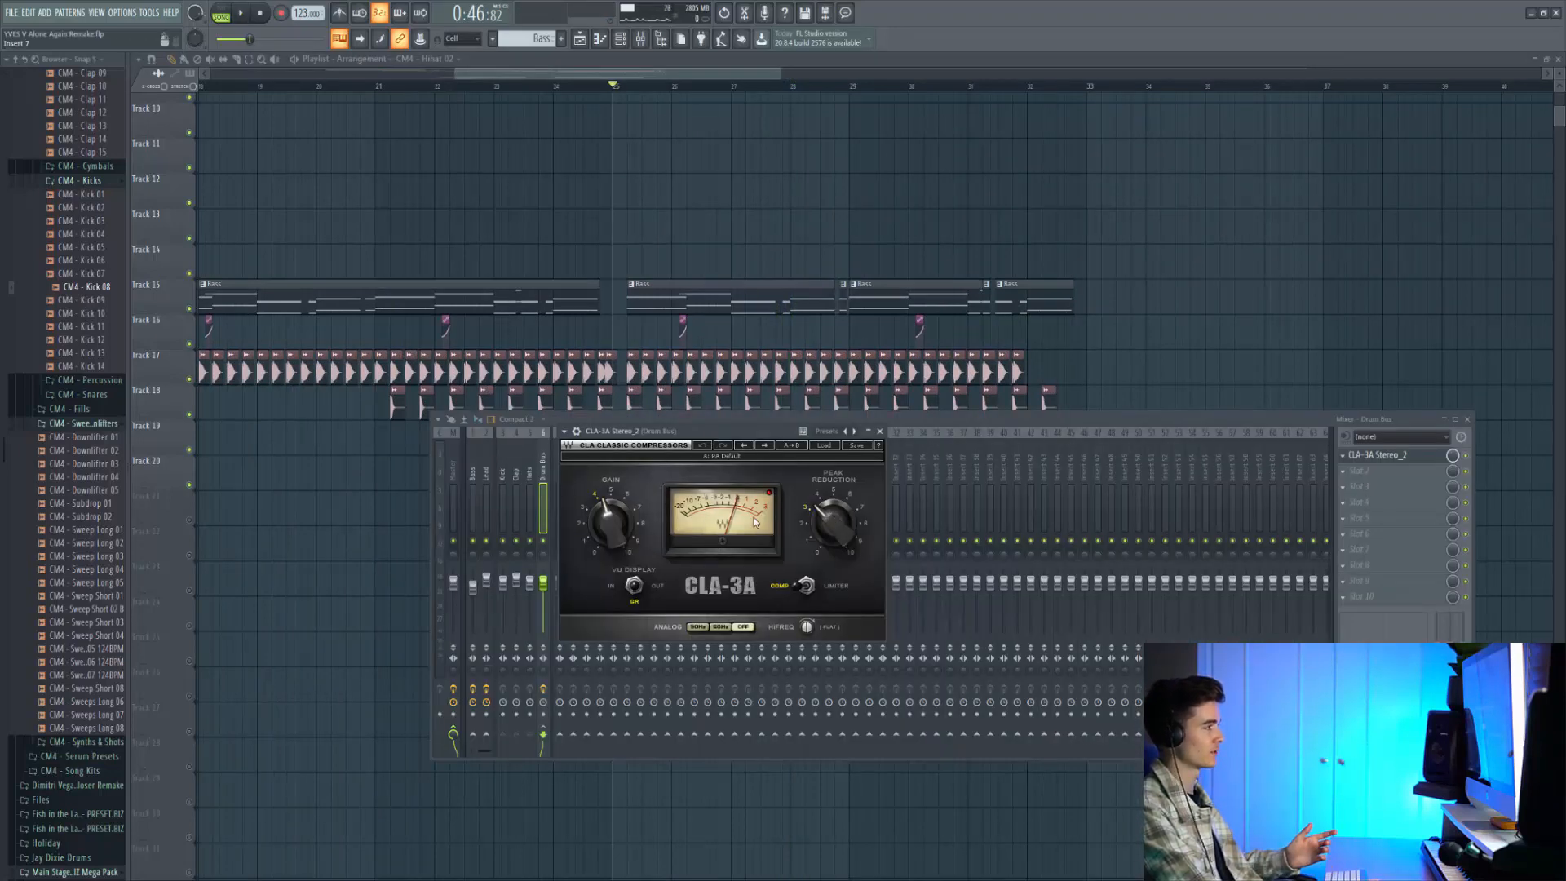
pyautogui.press('space')
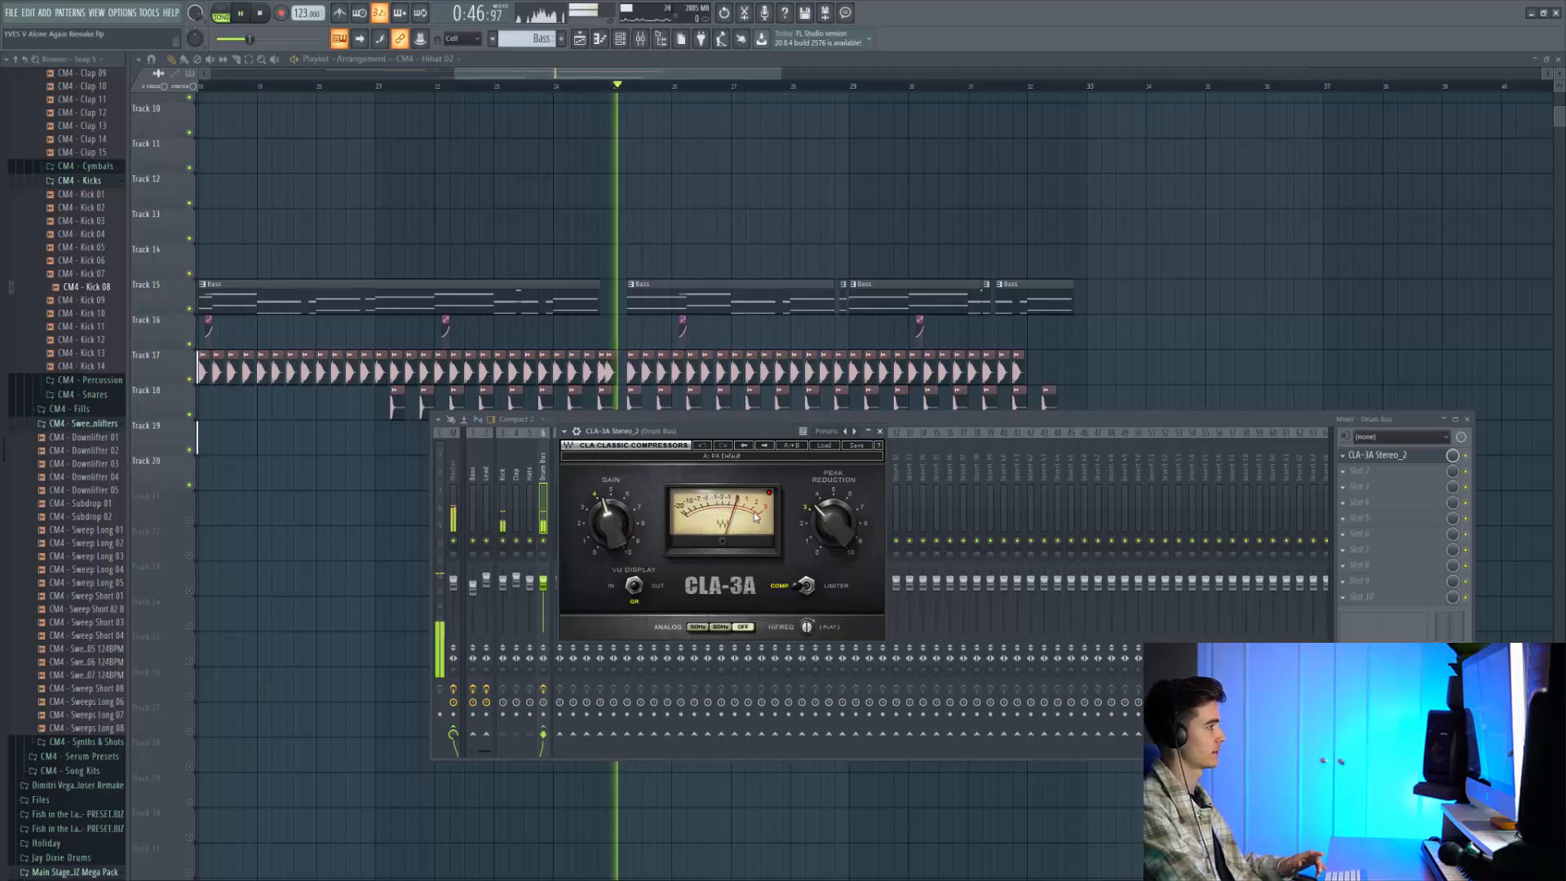
pyautogui.press('space')
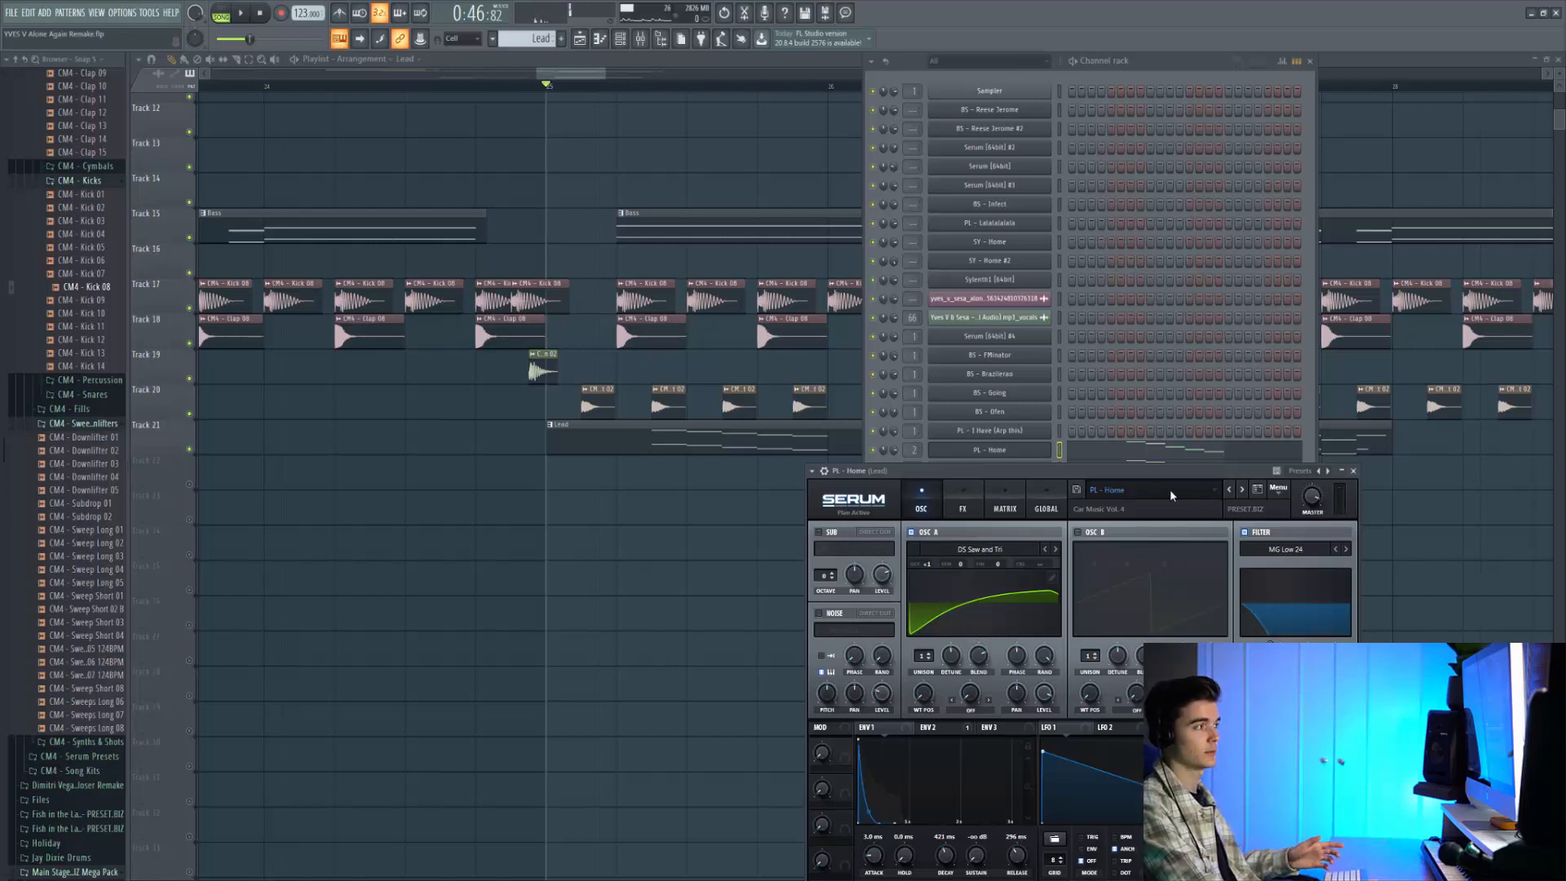
# - Open the Lead pattern's PL - Home channel in the piano roll and examine its notes
pyautogui.click(1117, 451)
pyautogui.scroll(-5, 280, 357)
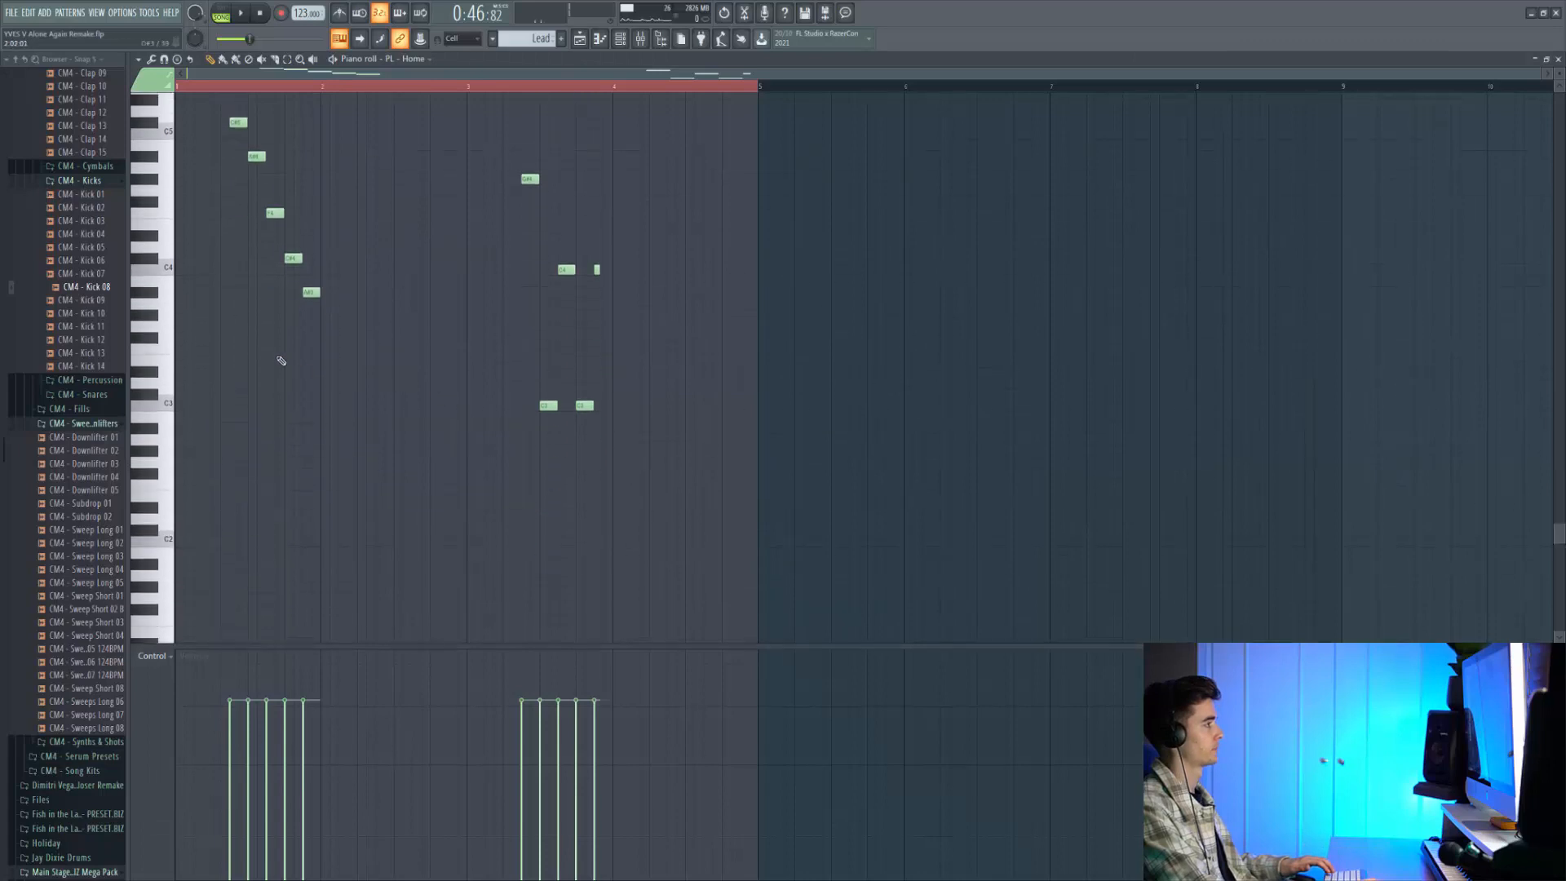
pyautogui.scroll(2, 321, 297)
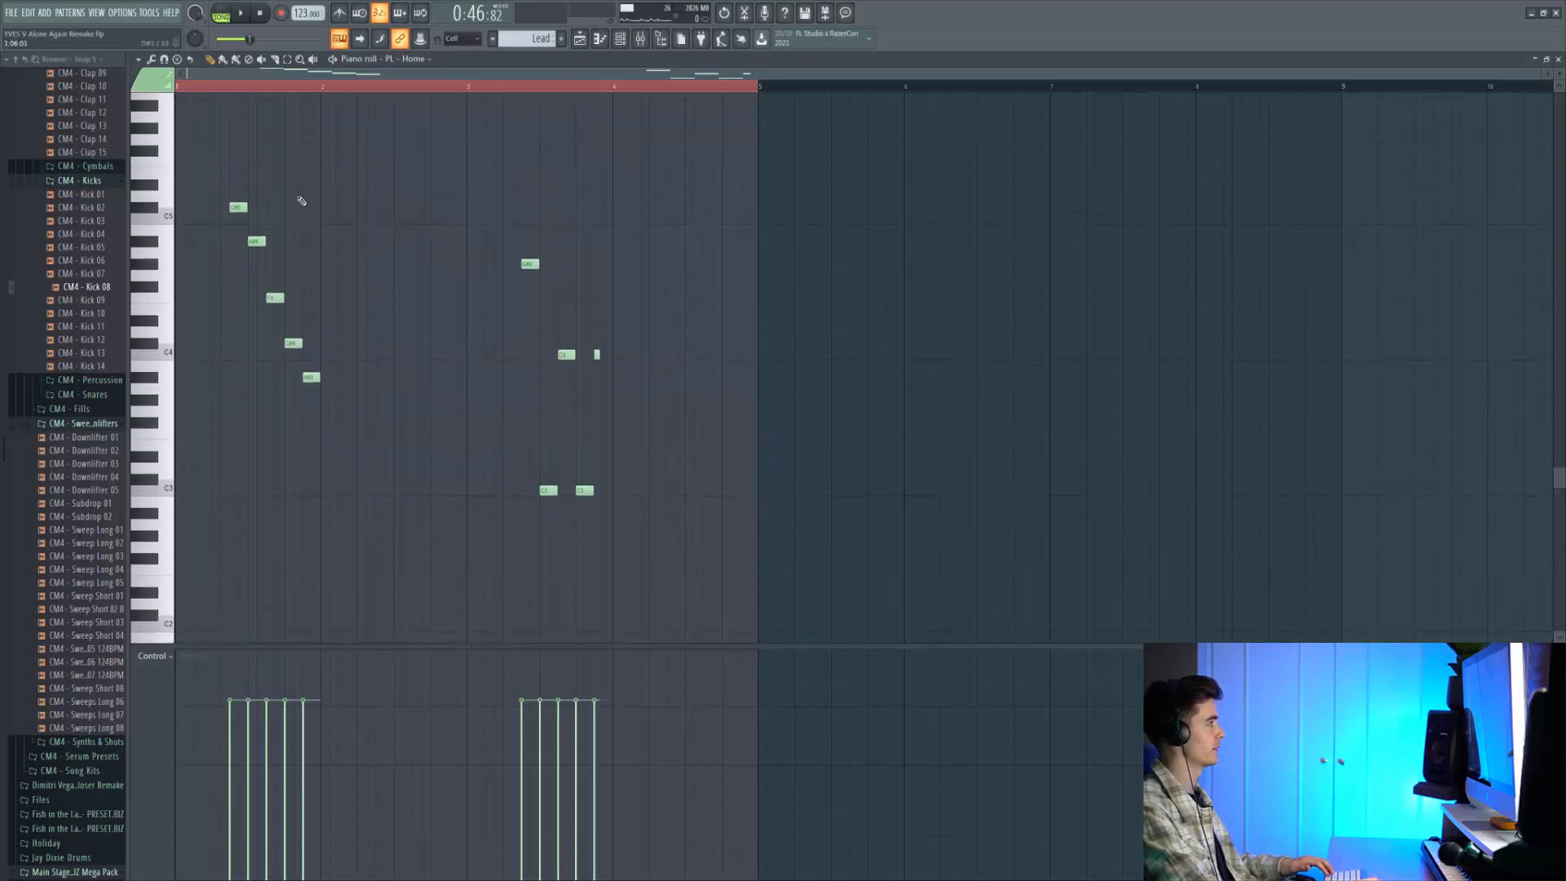
# - Play the Lead pattern on its own and inspect the BS - Monster Serum preset that layers it
pyautogui.click(235, 14)
pyautogui.press('space')
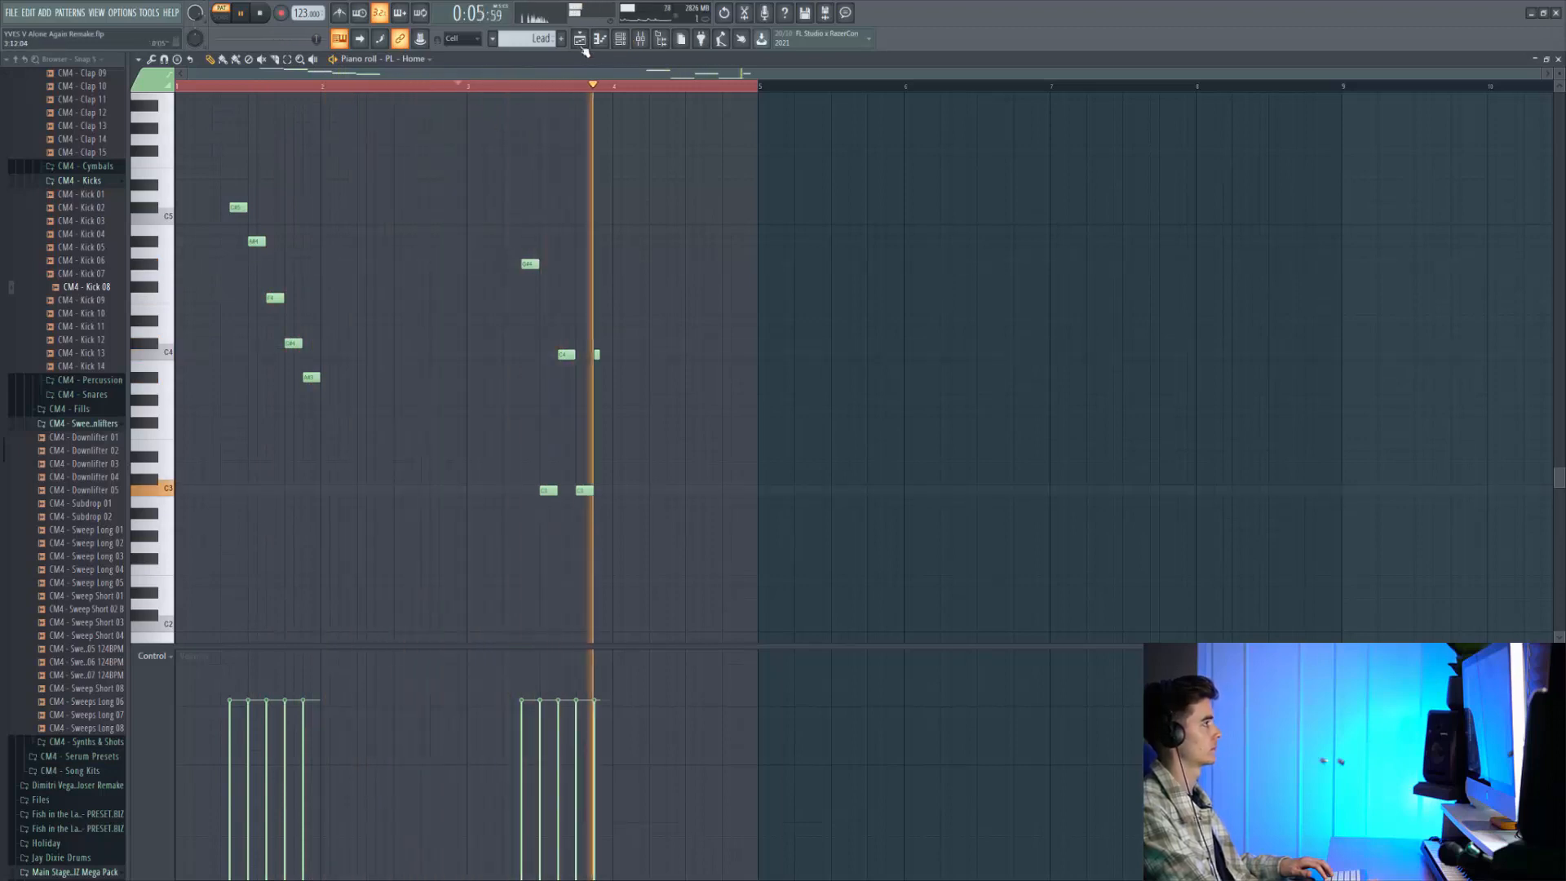
pyautogui.click(640, 38)
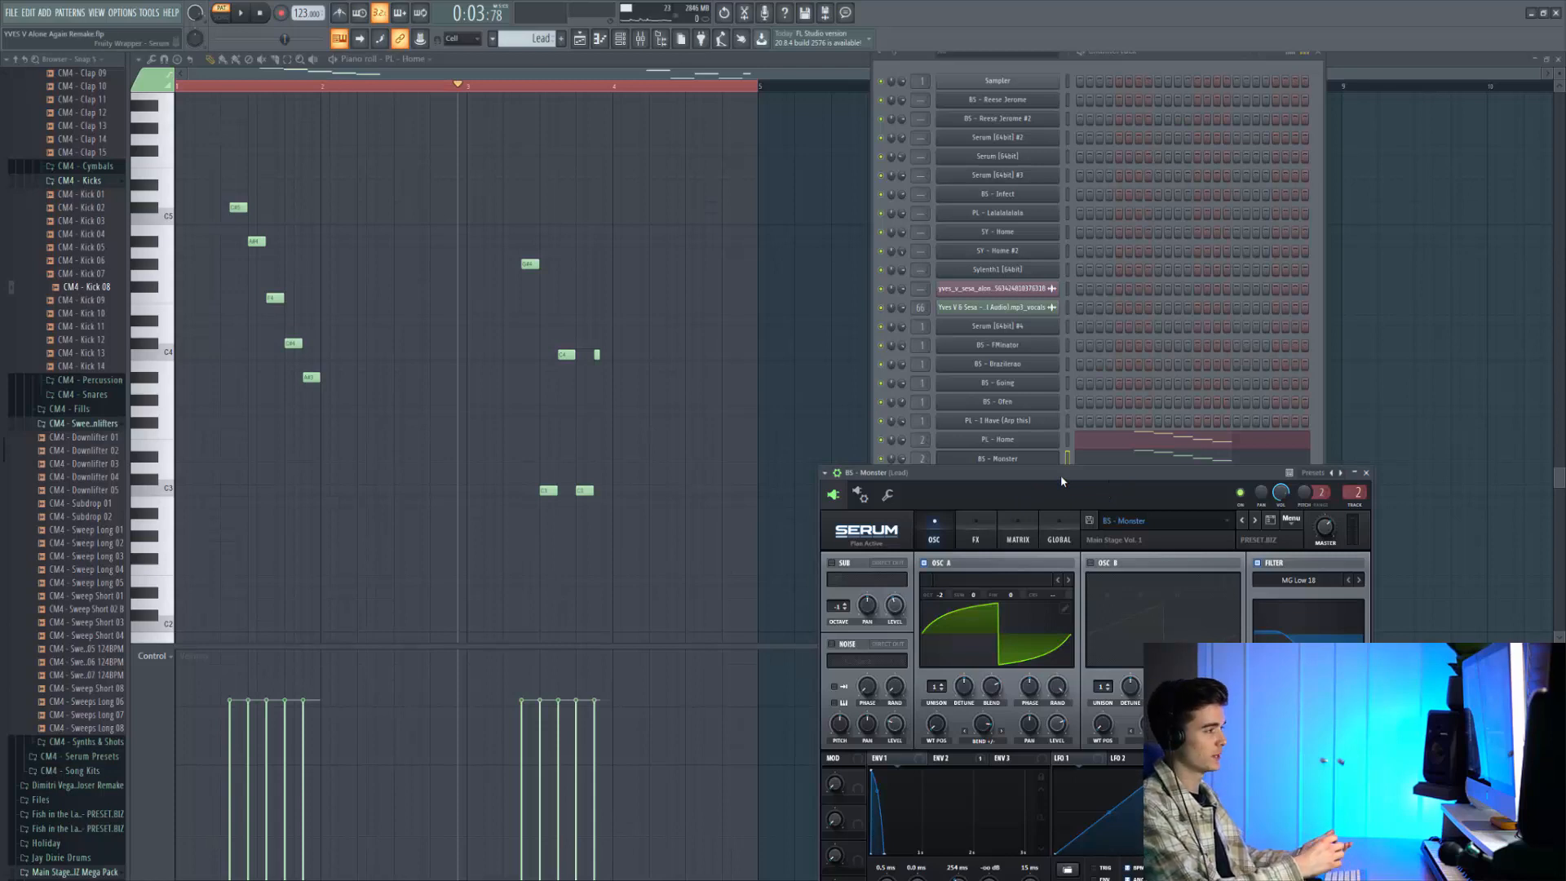
pyautogui.click(980, 758)
pyautogui.moveTo(1002, 473); pyautogui.dragTo(1008, 401)
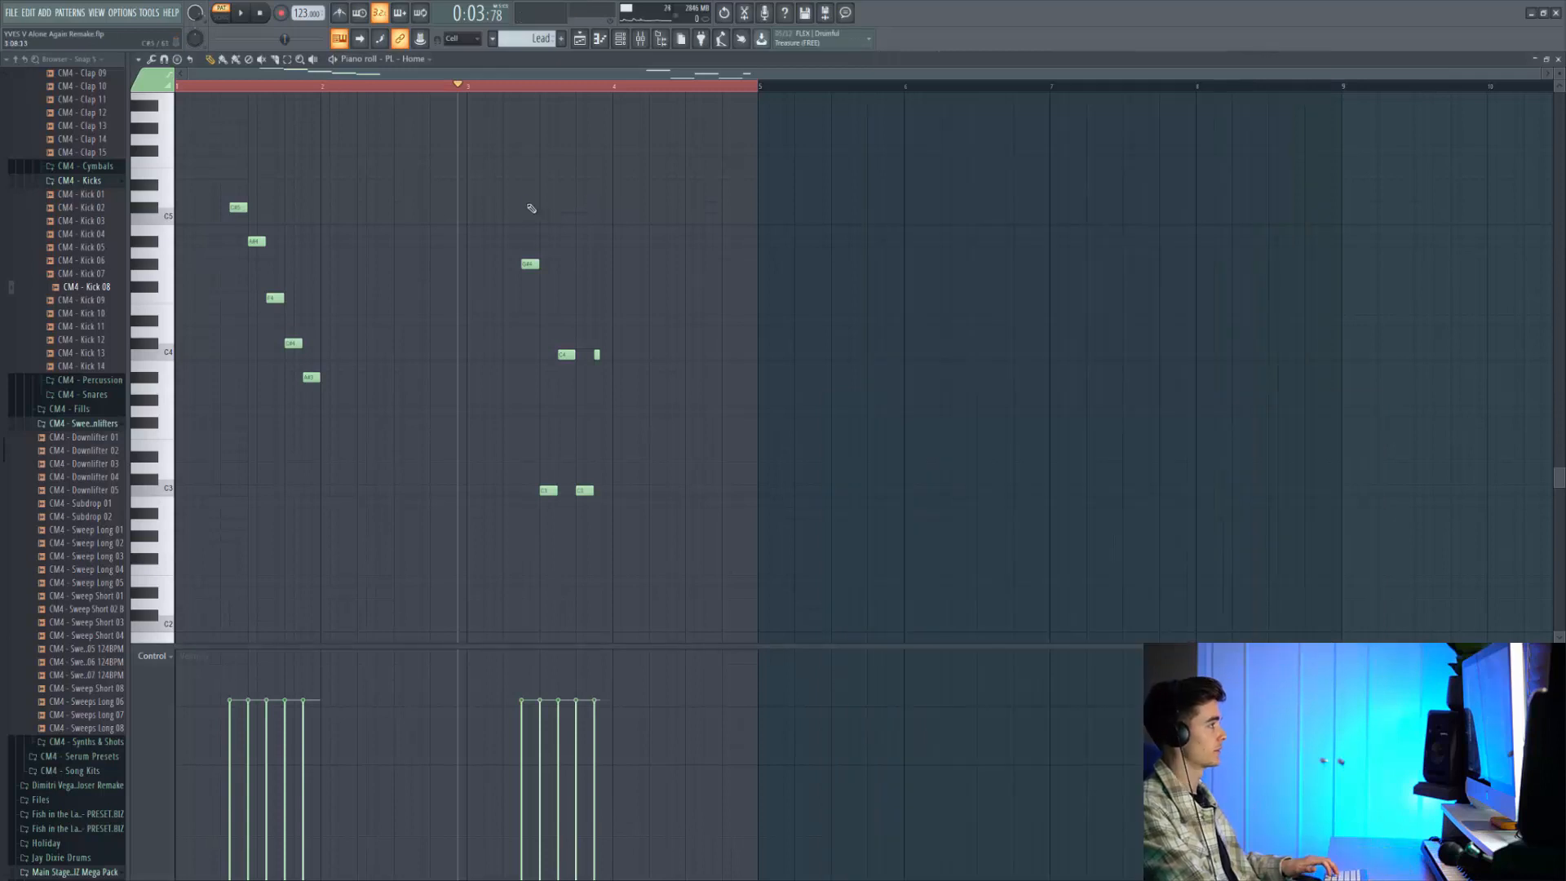
# - Play the Lead pattern's PL - Home notes from the start of the piano roll
pyautogui.scroll(1, 531, 208)
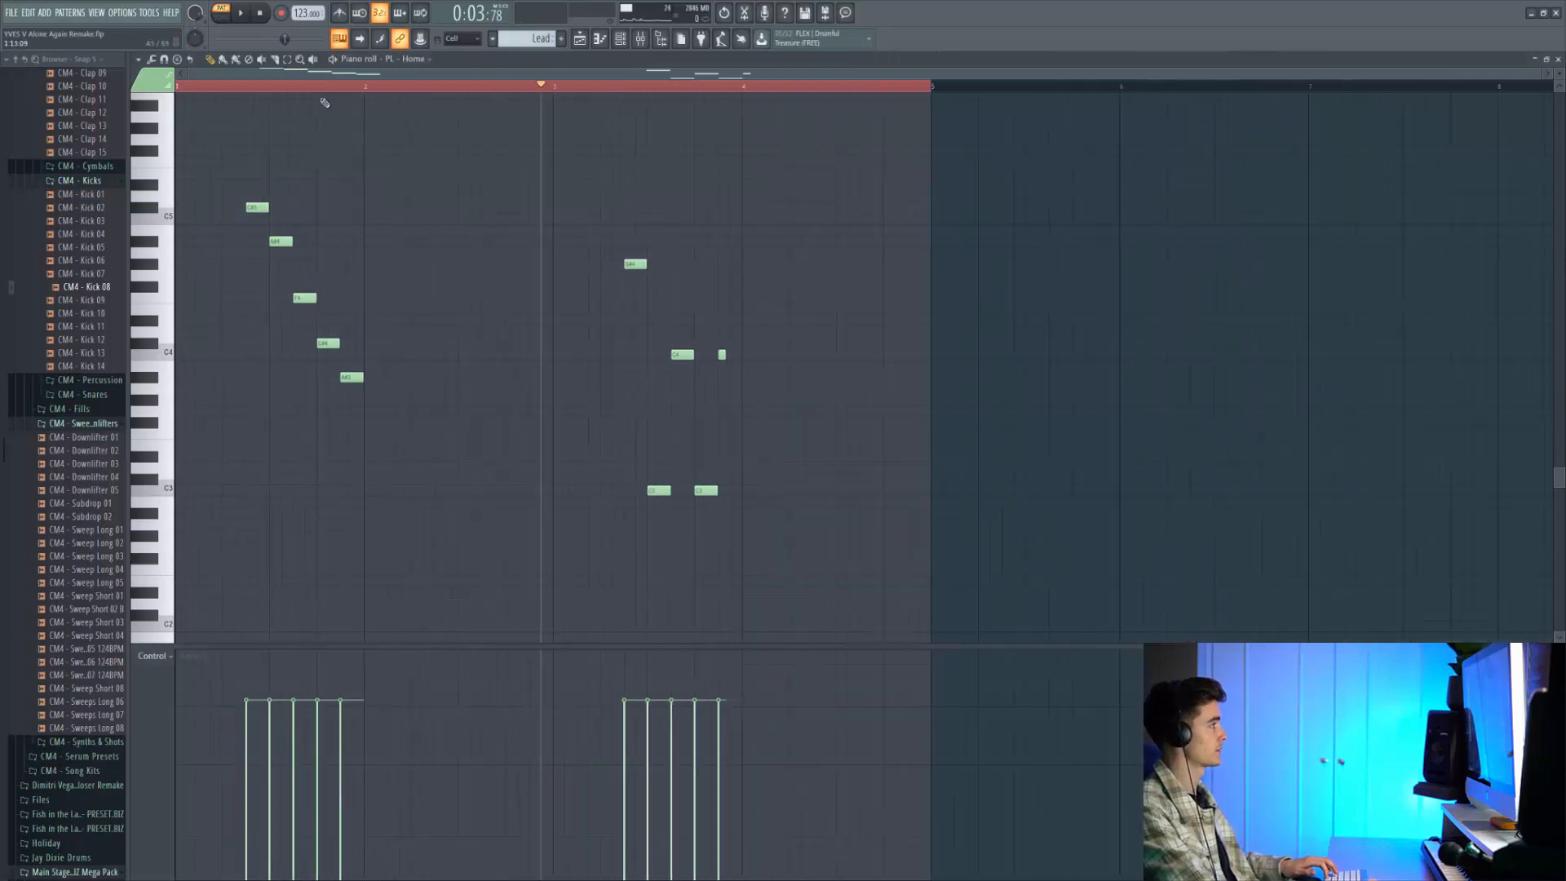
pyautogui.click(188, 86)
pyautogui.press('space')
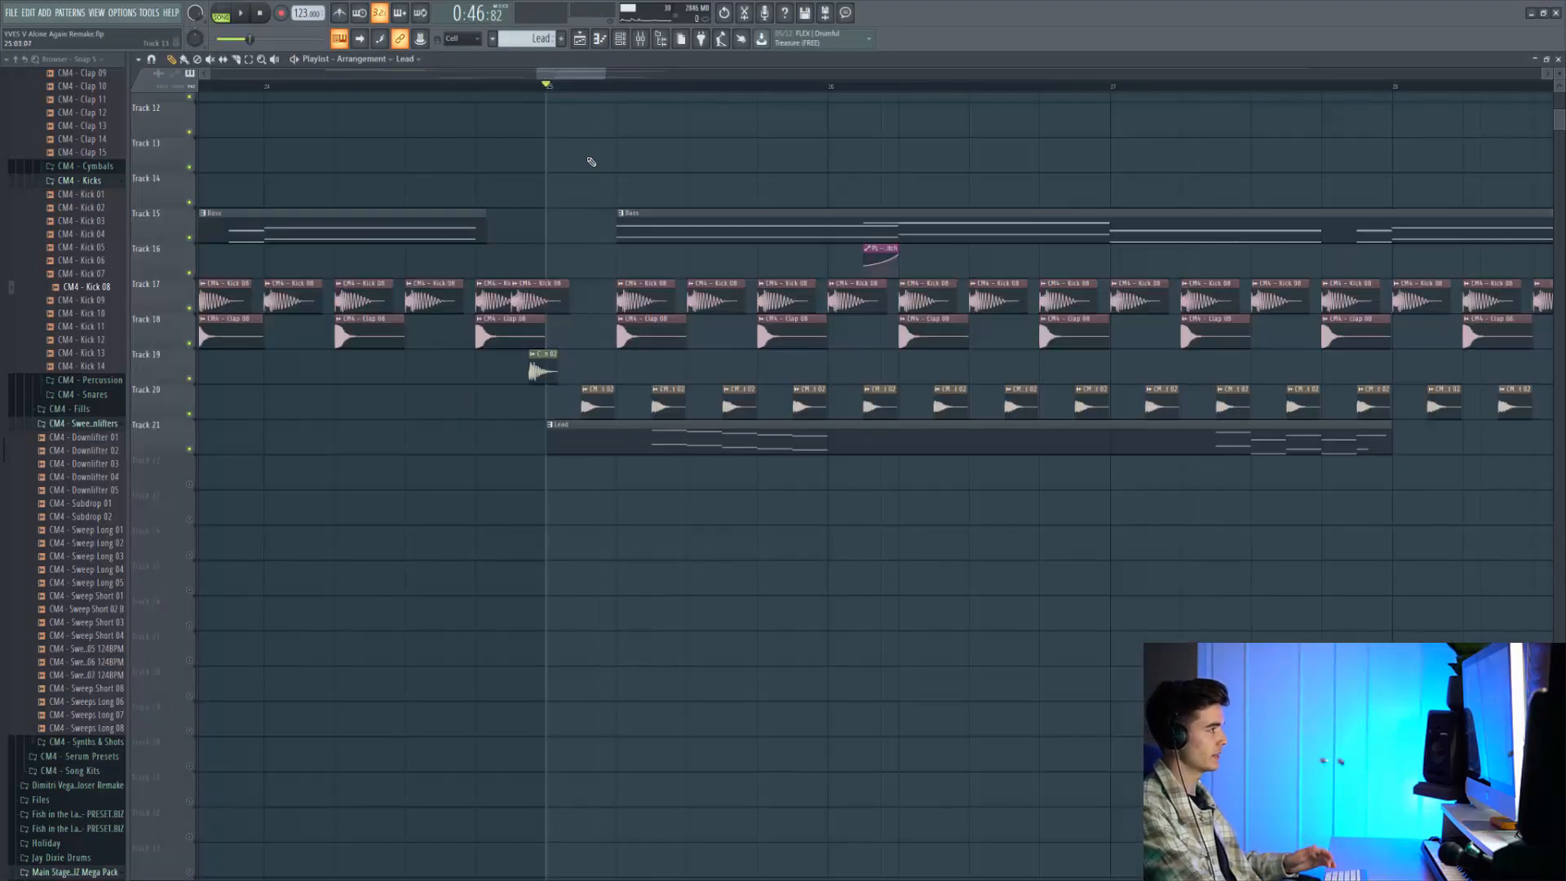
# - Play the arrangement from bar 25 to hear the Lead clip together with the bass and drums
pyautogui.press('space')
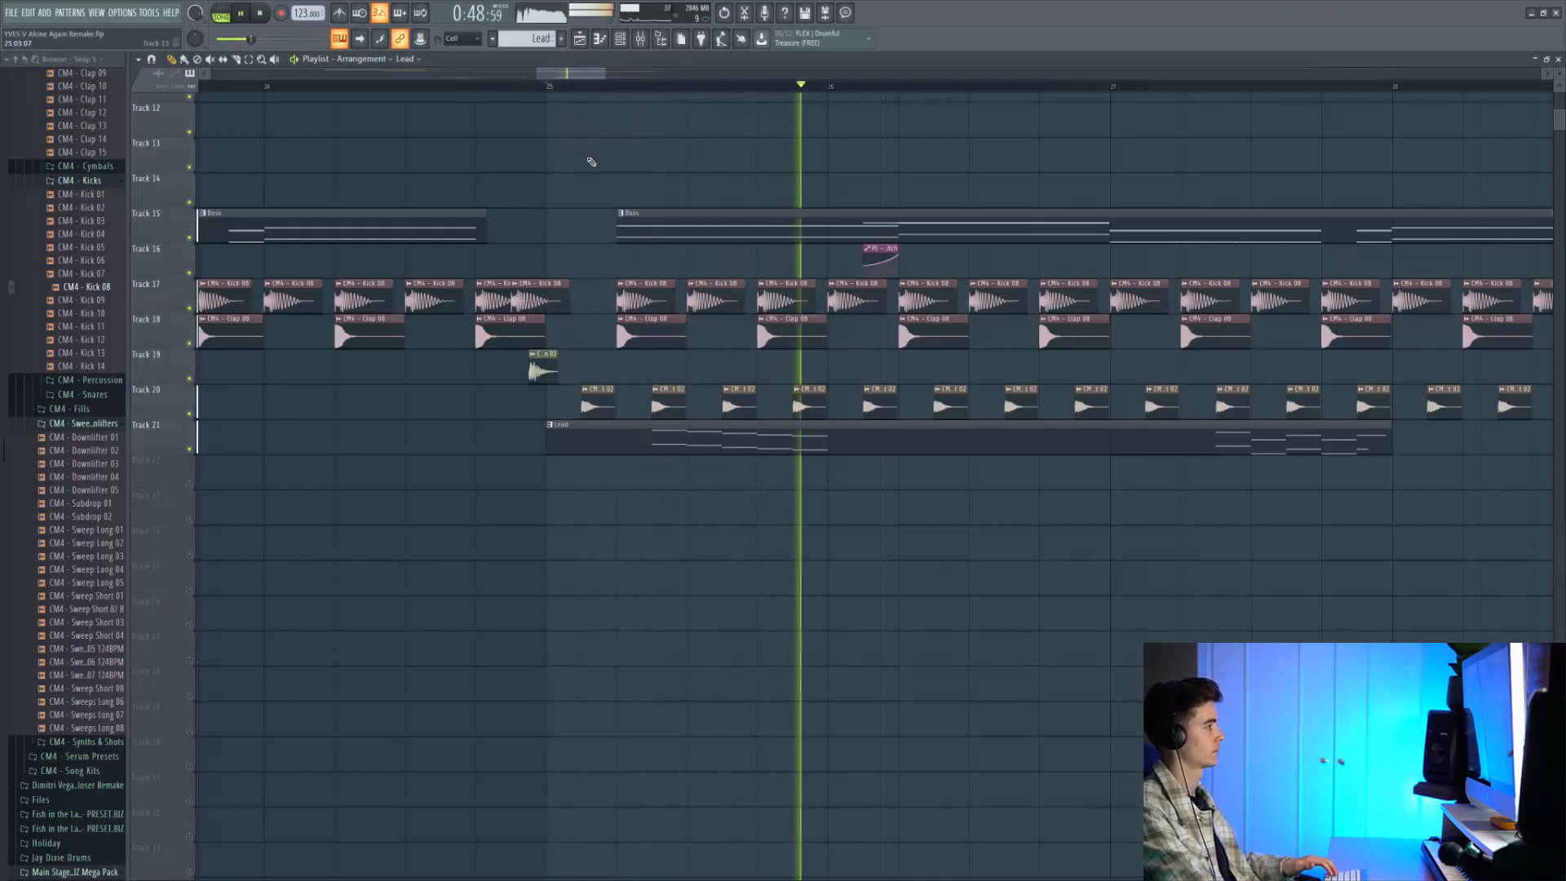
pyautogui.scroll(-2, 591, 161)
pyautogui.scroll(-1, 591, 162)
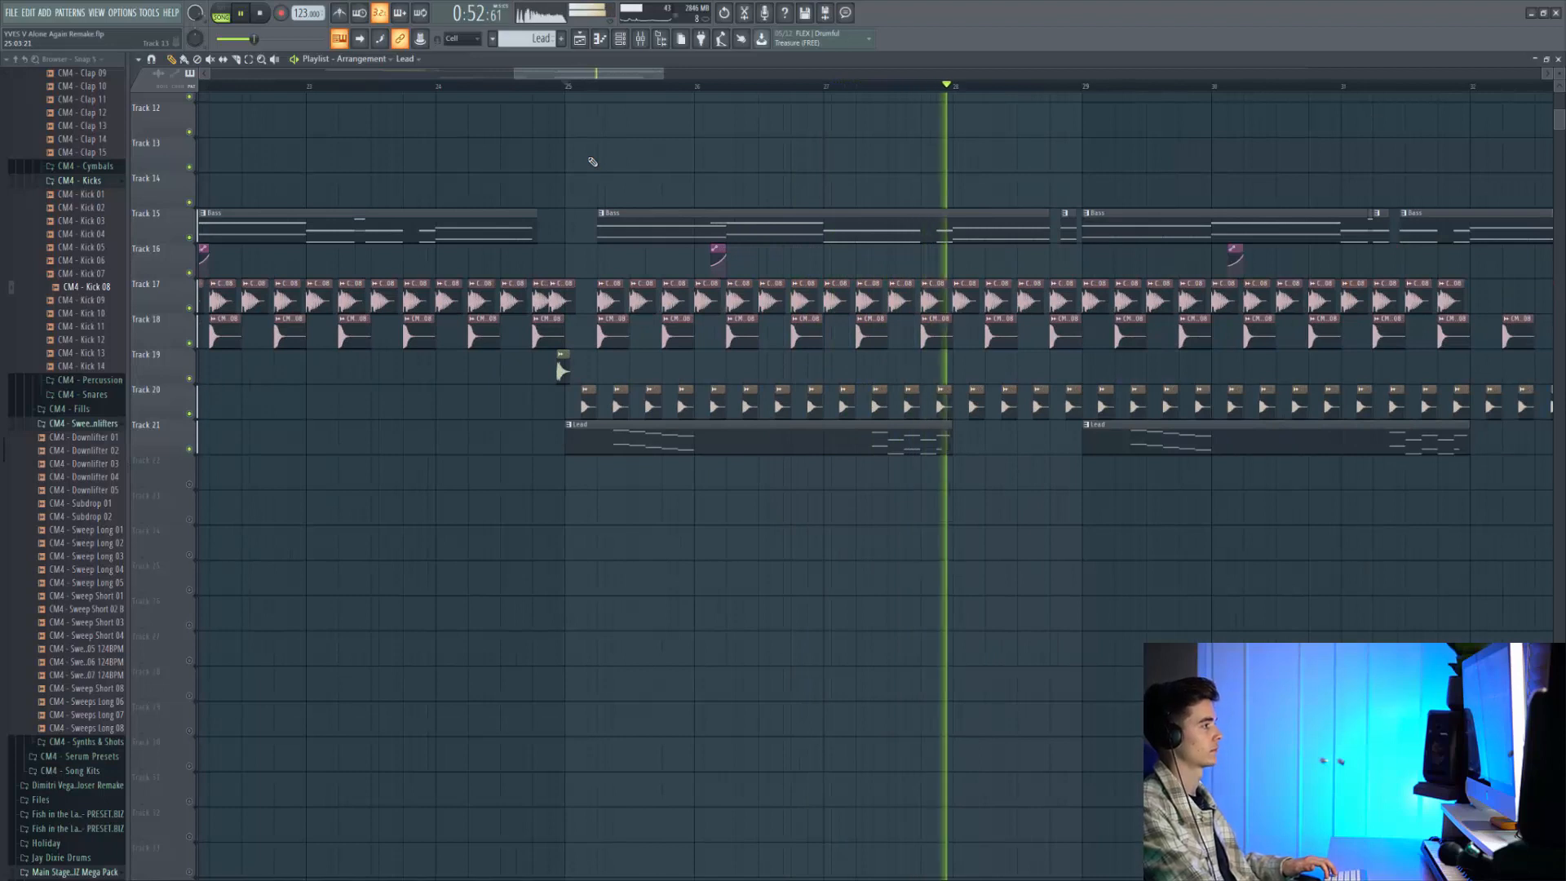
pyautogui.press('space')
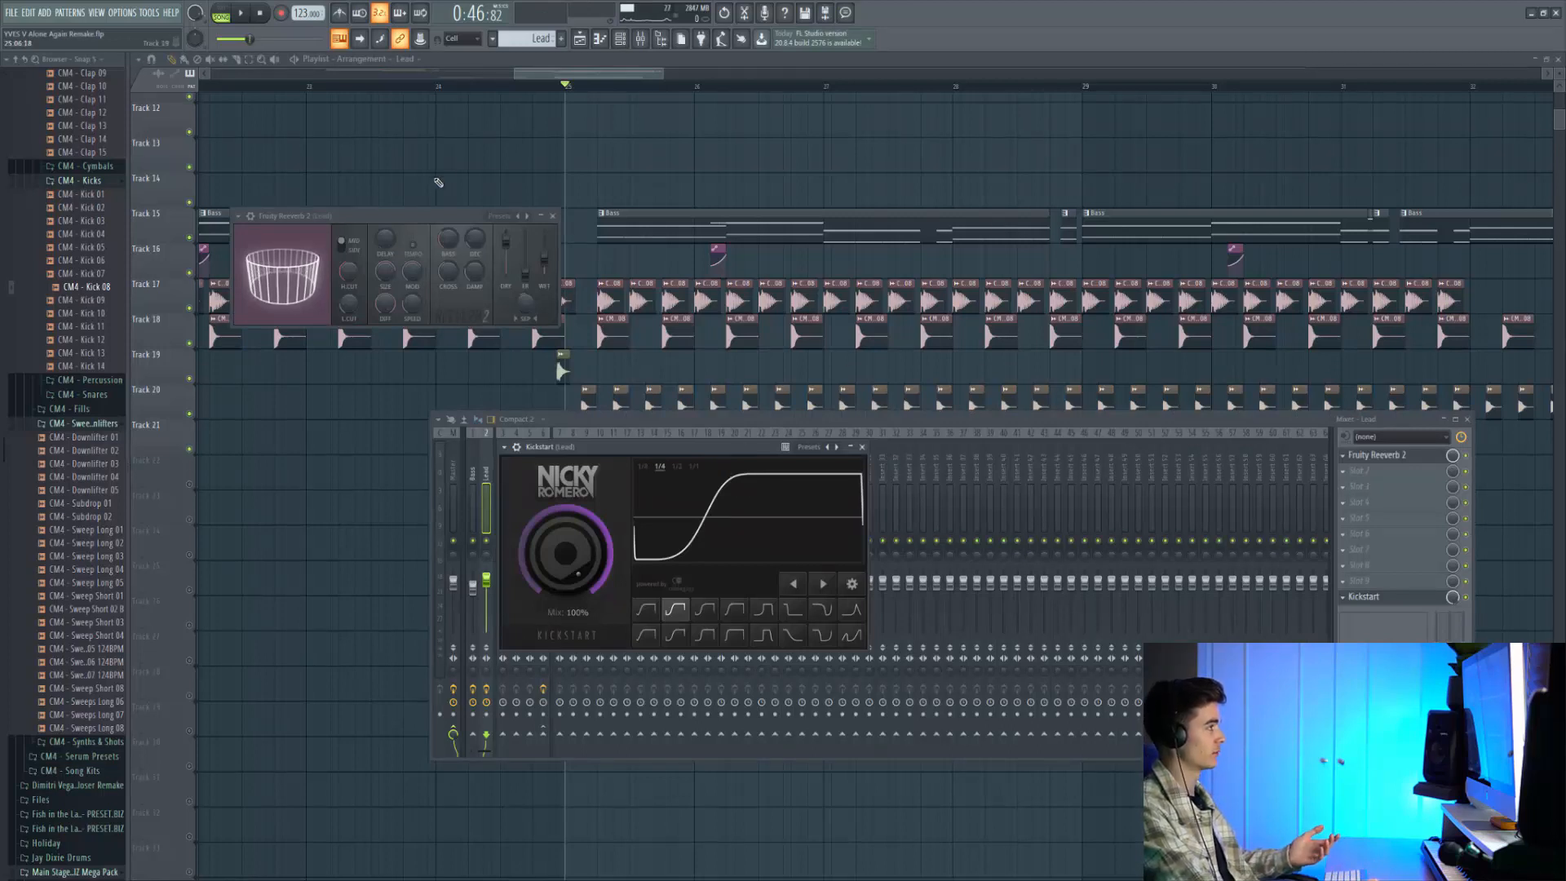
# - Inspect the Fruity Reeverb 2 and Kickstart effects on the Lead mixer track and close all plugin windows
pyautogui.moveTo(431, 214); pyautogui.dragTo(443, 205)
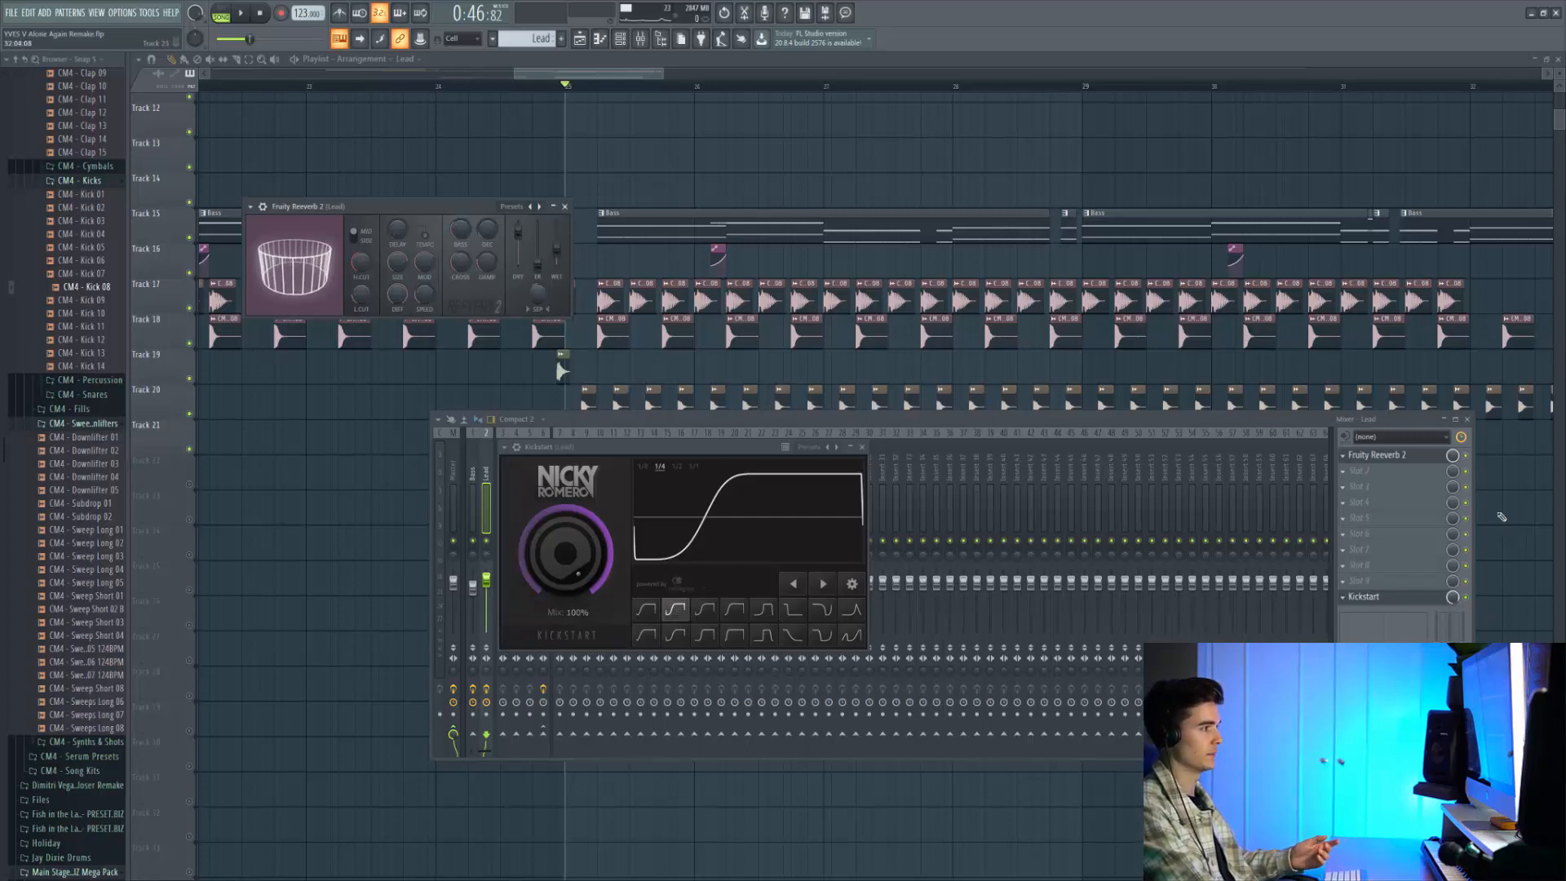
pyautogui.press('F12')
pyautogui.press('space')
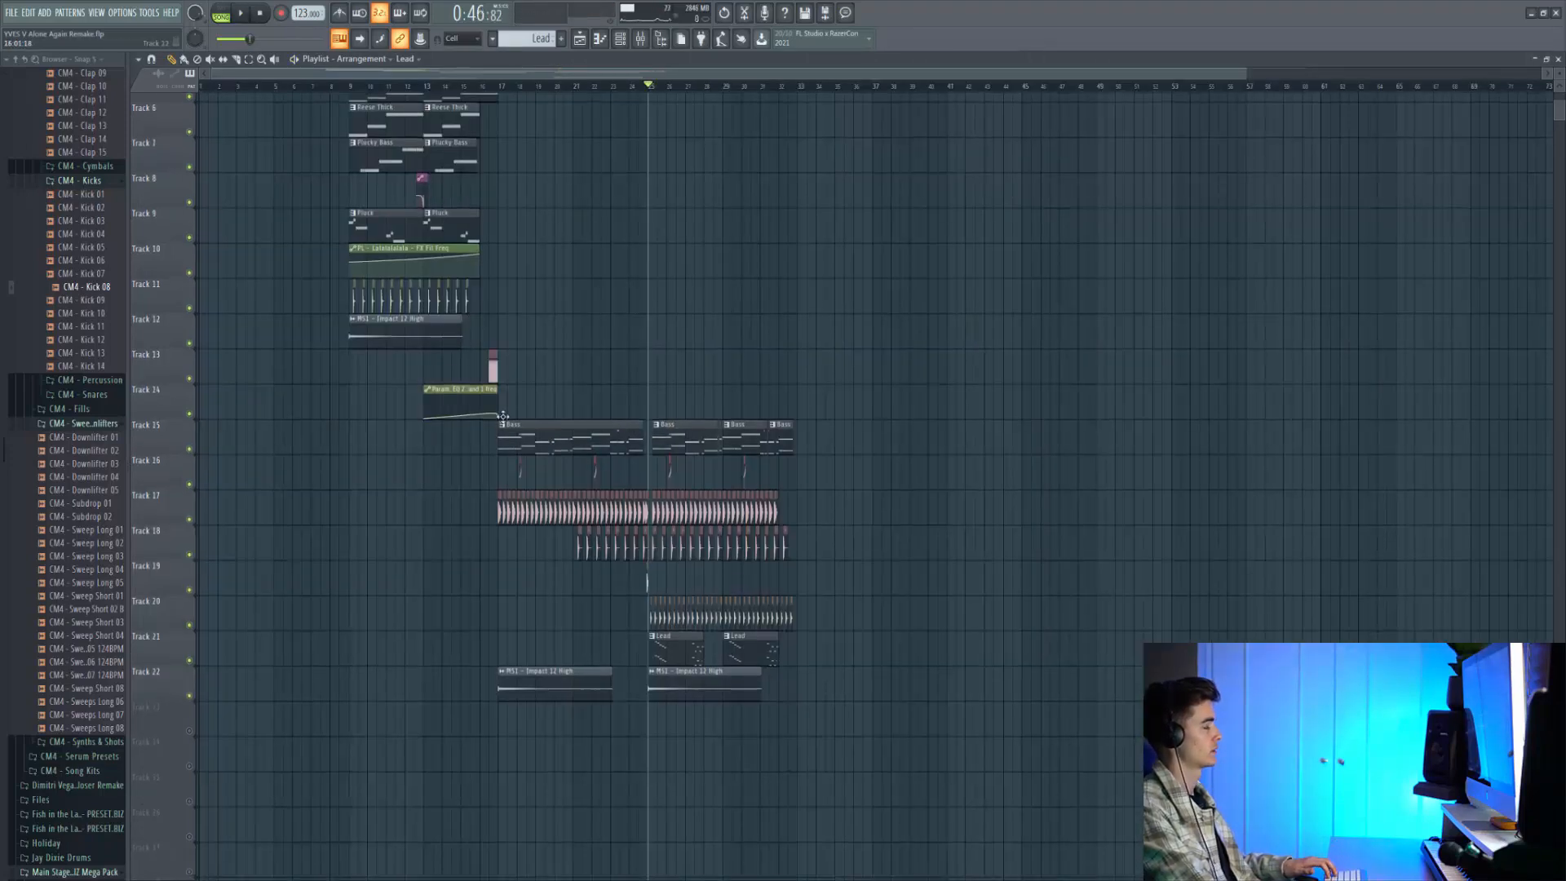
# - Play the drop from bar 17 to hear the MS1 - Impact 12 High sample on Track 22
pyautogui.scroll(3, 572, 499)
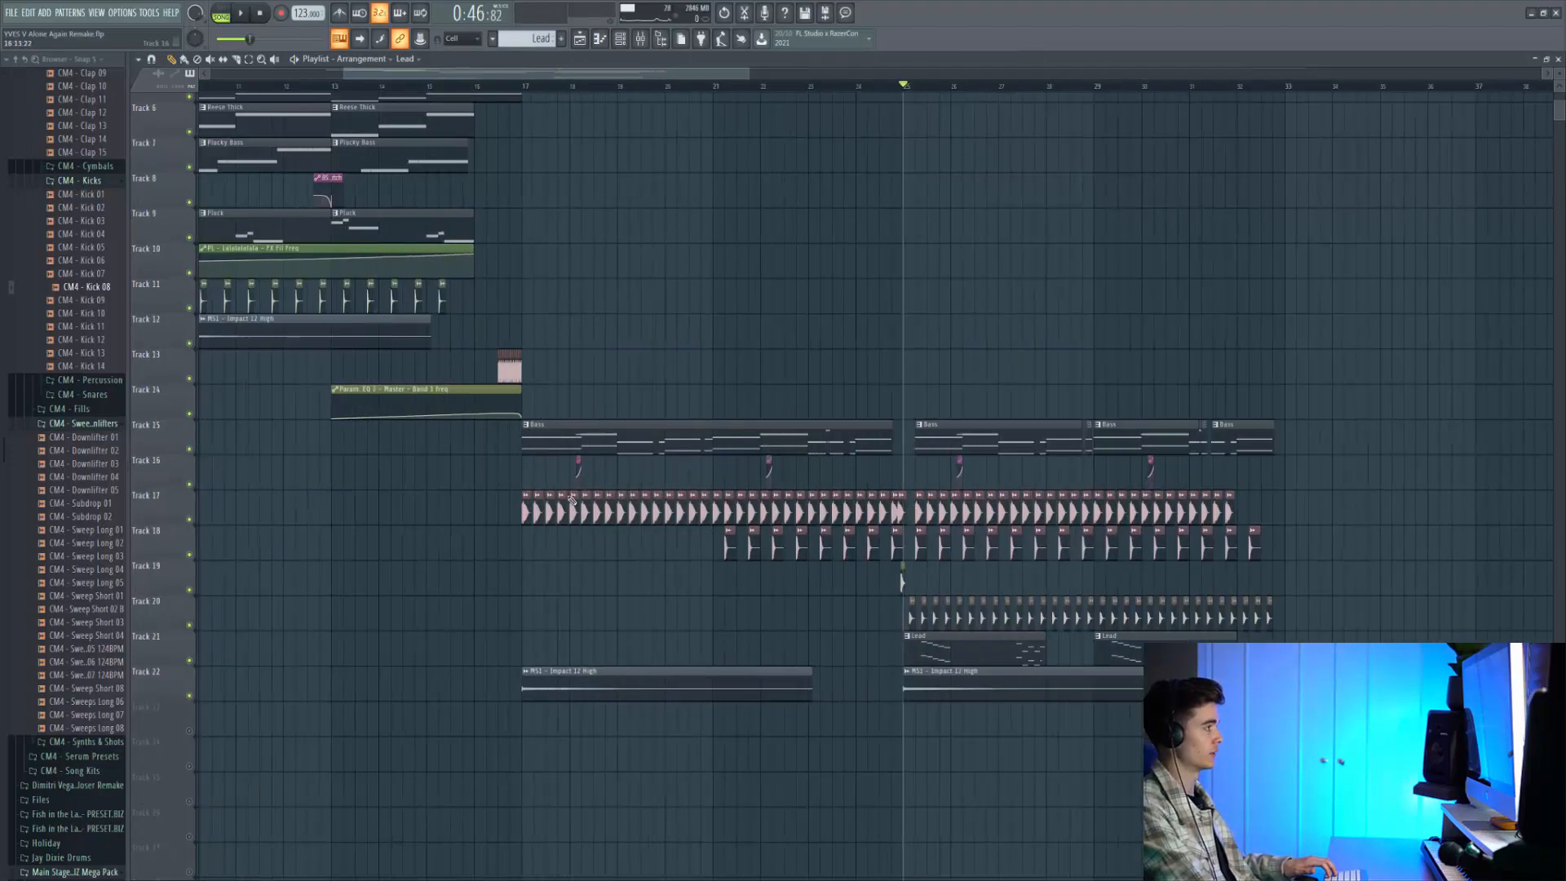
pyautogui.click(535, 84)
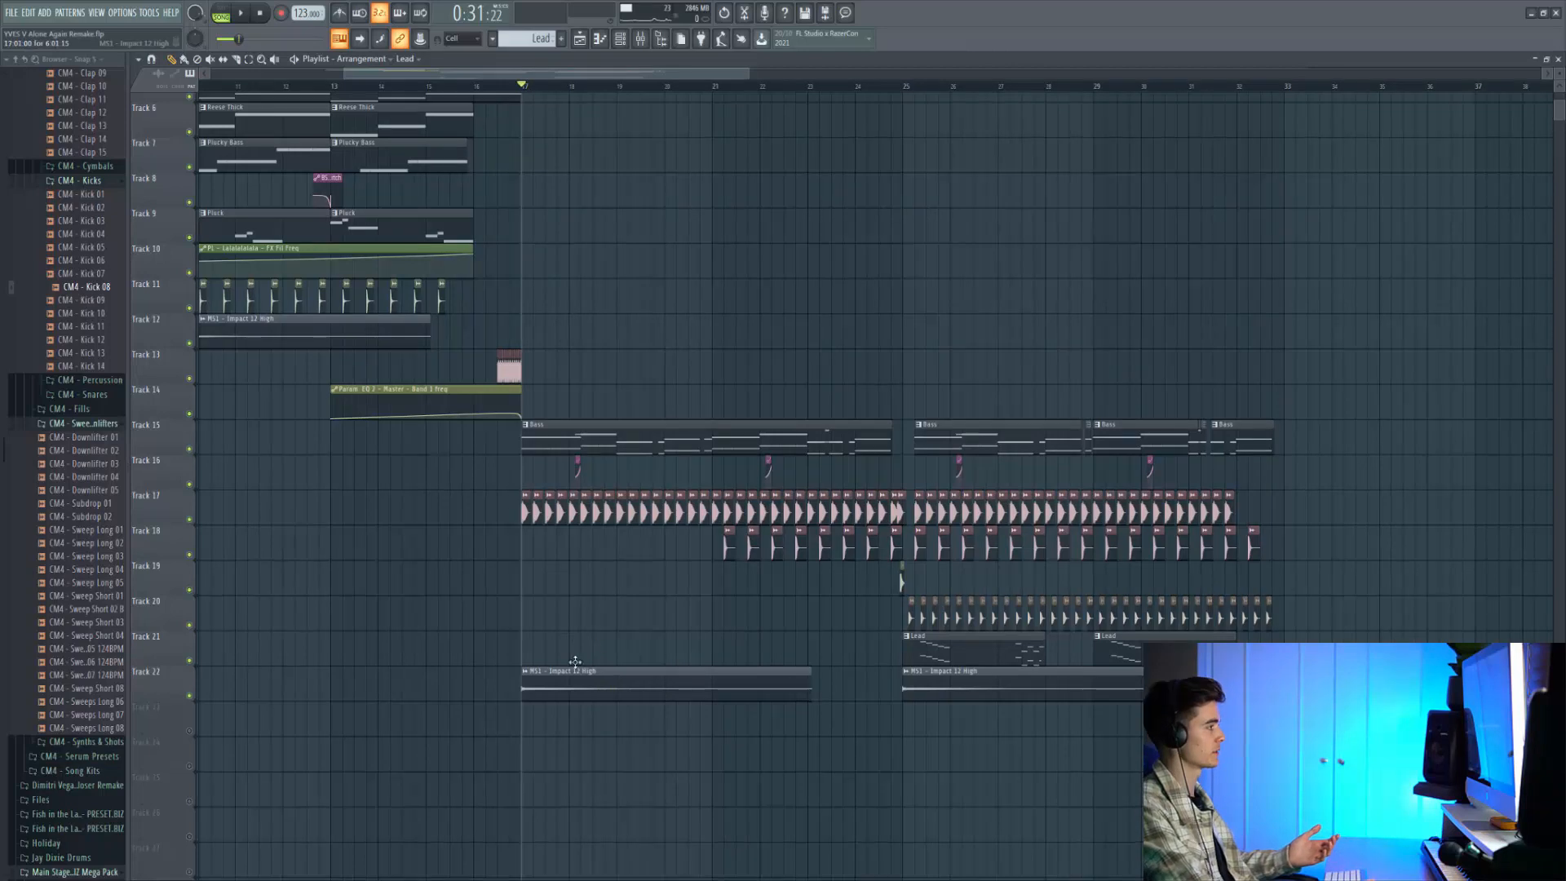
pyautogui.press('space')
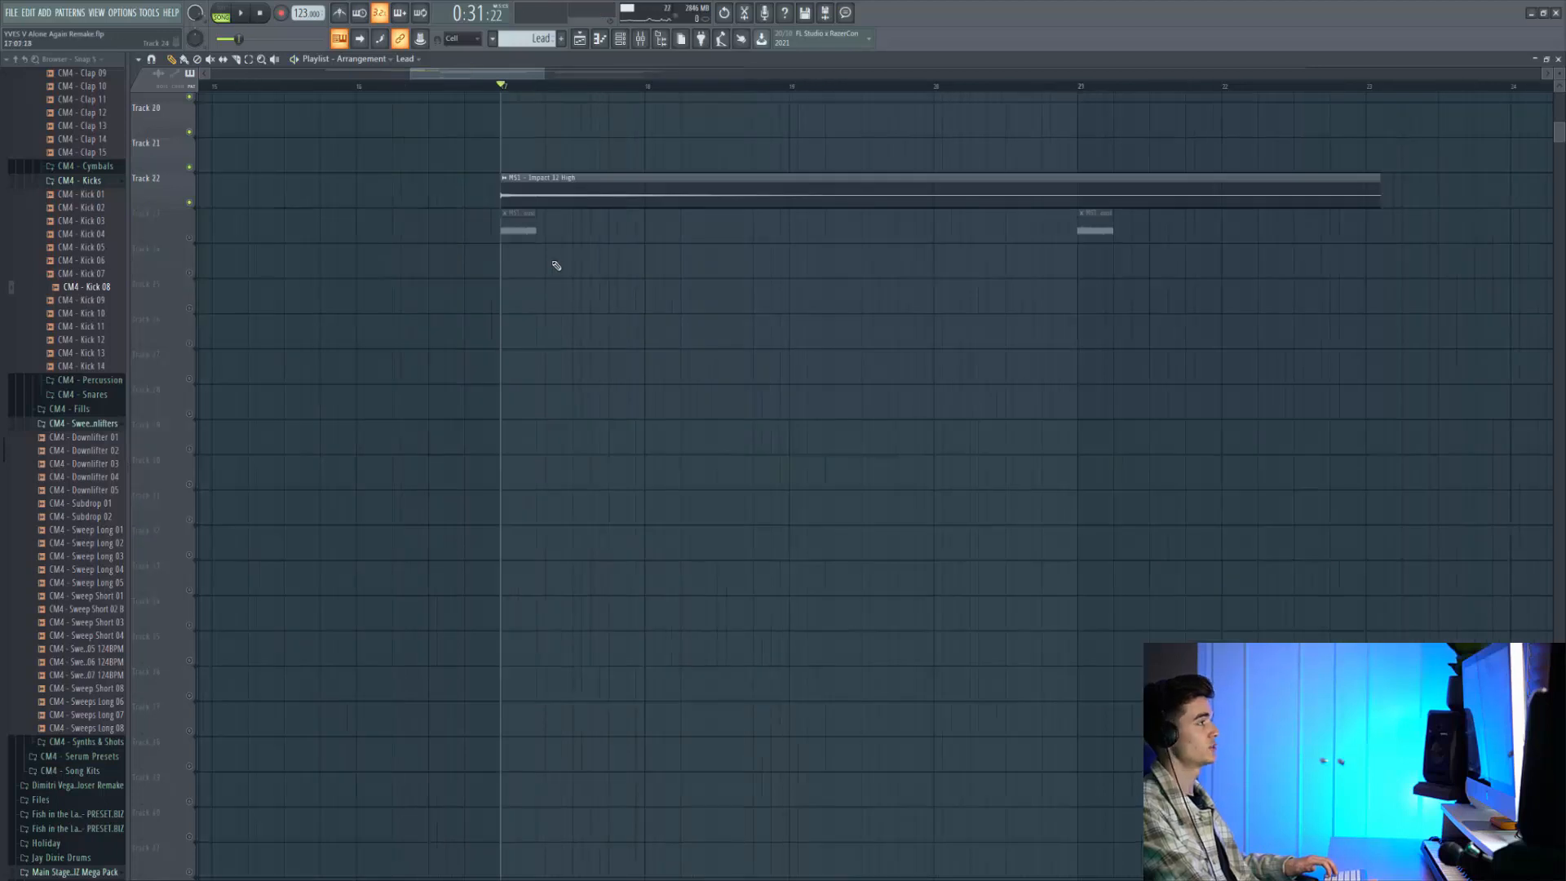
# - Unmute Track 23 and play the drop from bar 17 to hear its short clips with the impact and kicks
pyautogui.scroll(2, 558, 259)
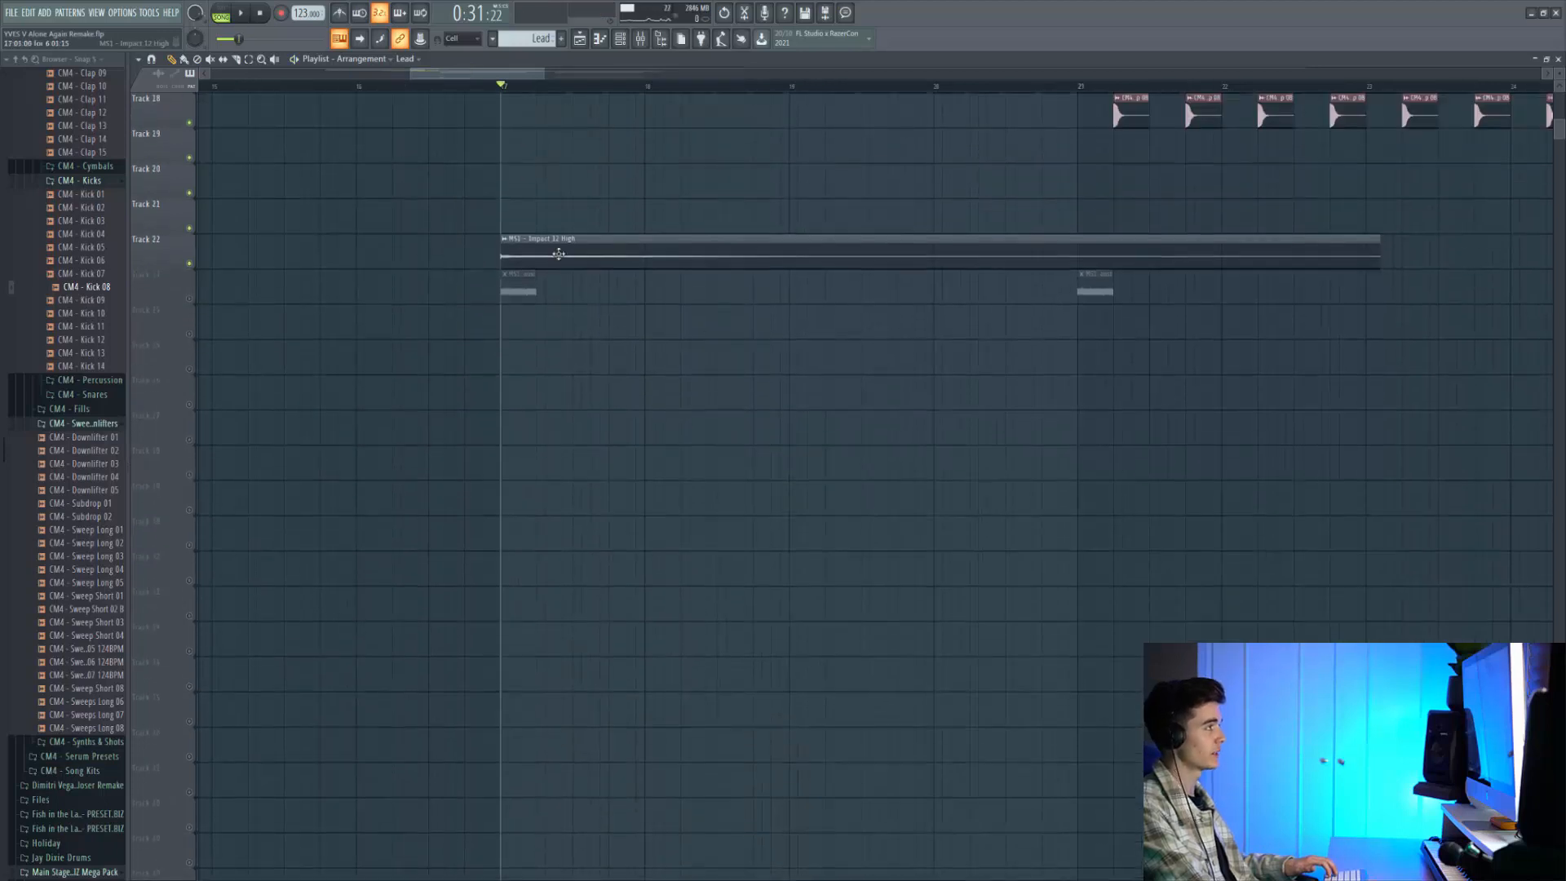
pyautogui.scroll(2, 522, 303)
pyautogui.click(190, 308)
pyautogui.scroll(3, 509, 306)
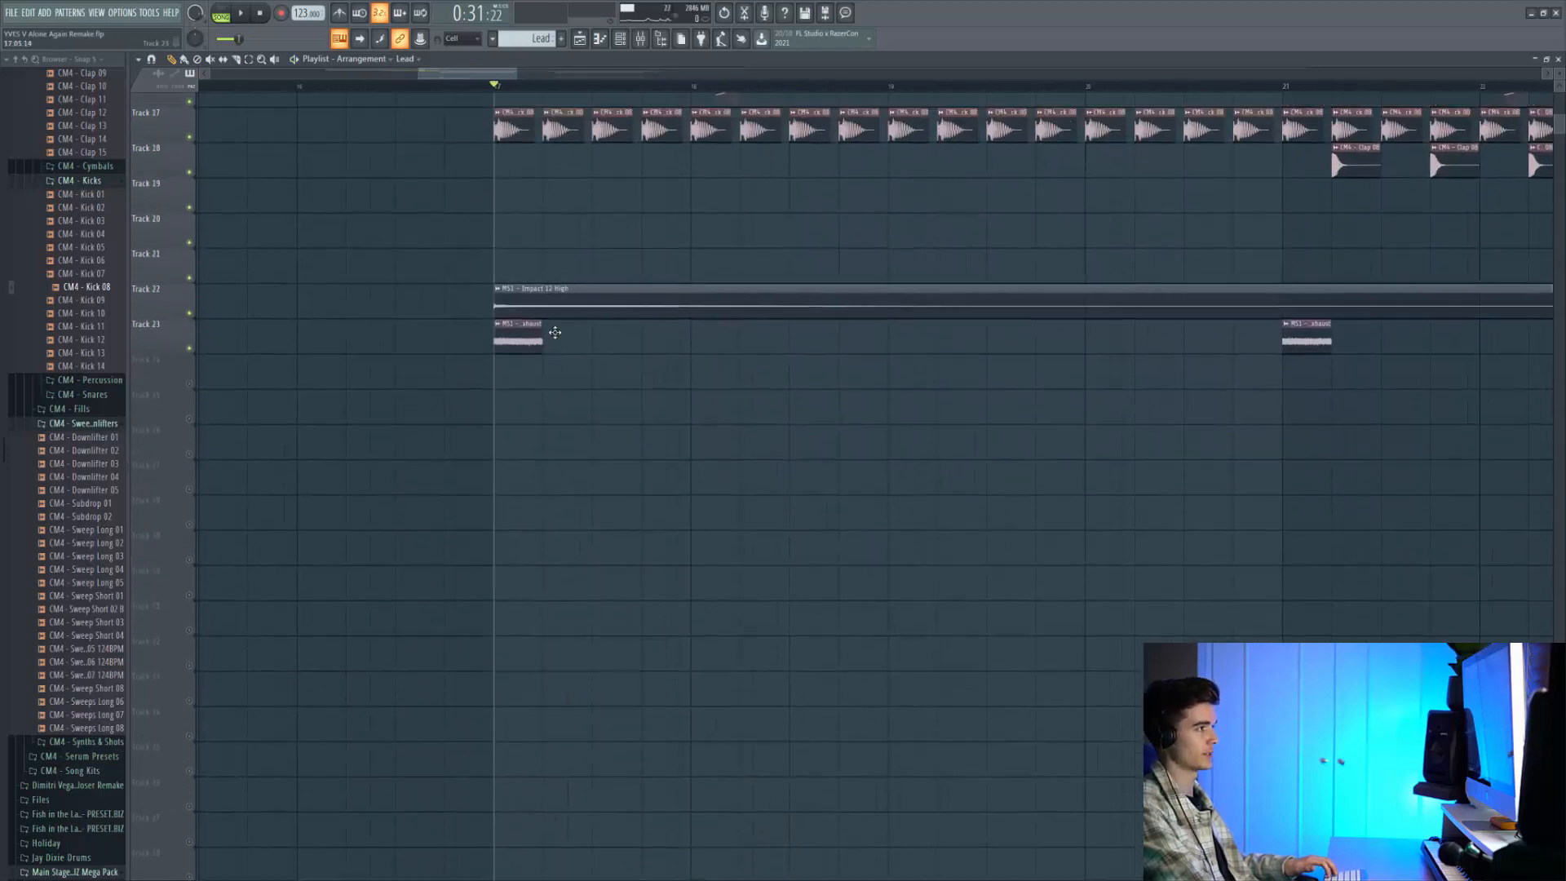
pyautogui.press('space')
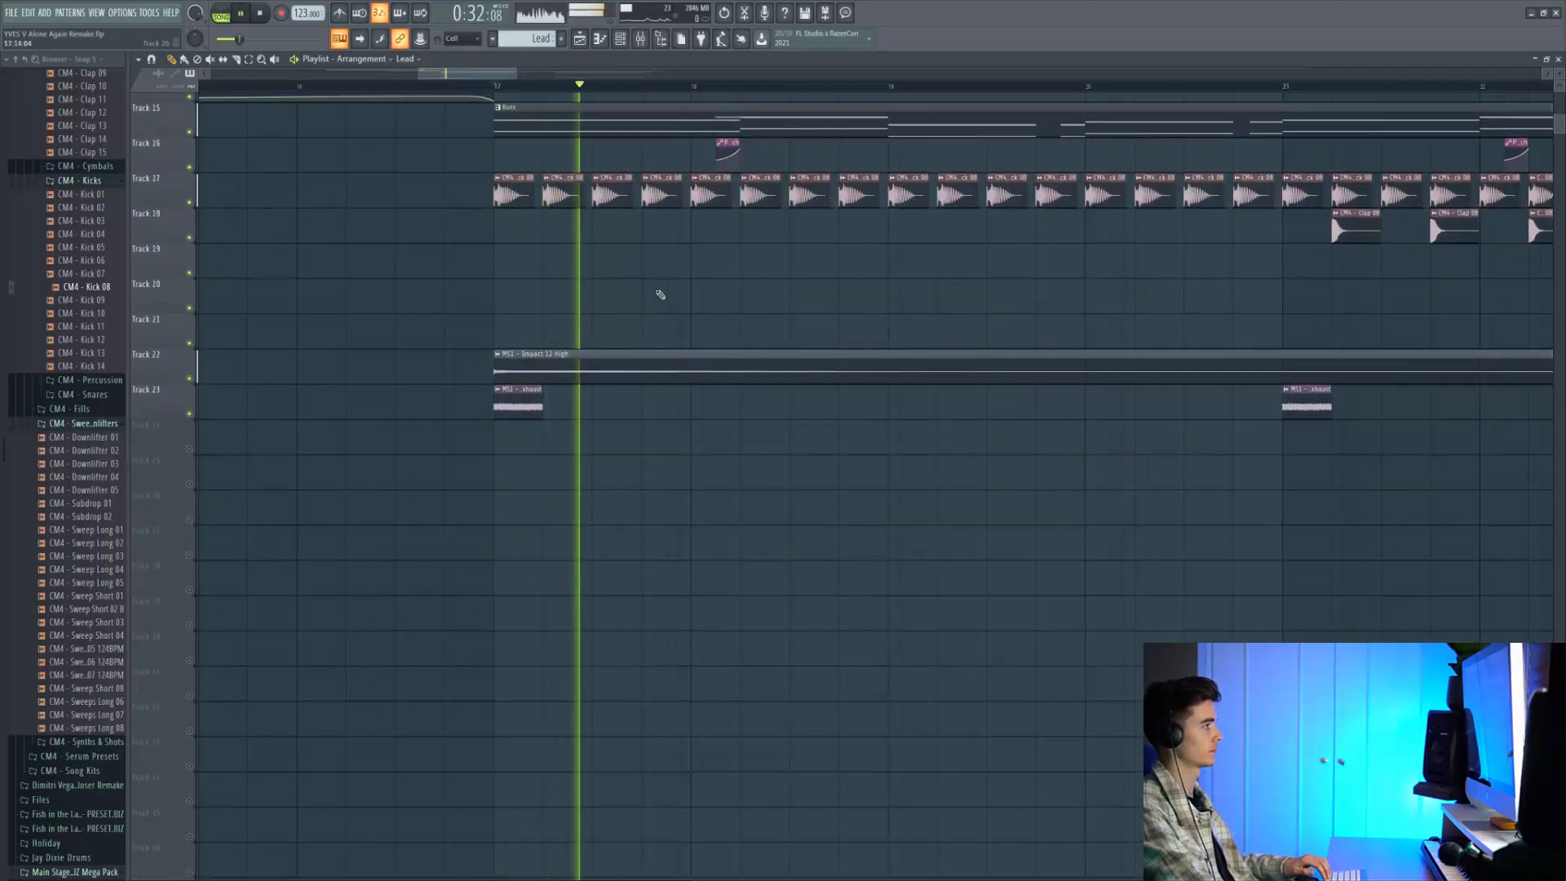
pyautogui.press('space')
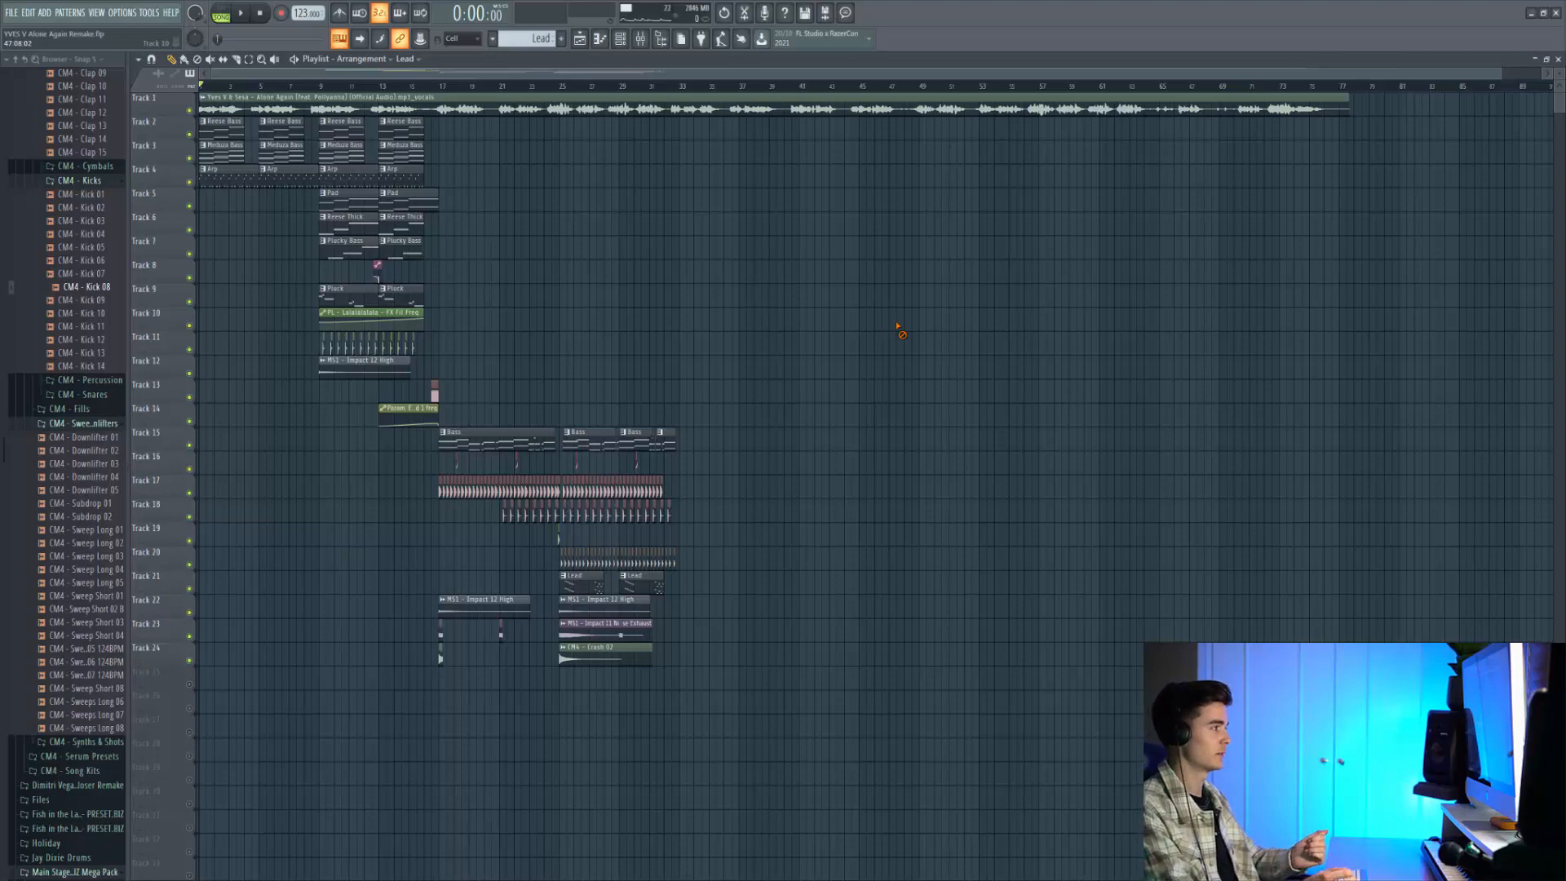
# - Play the complete arrangement from the beginning
pyautogui.press('space')
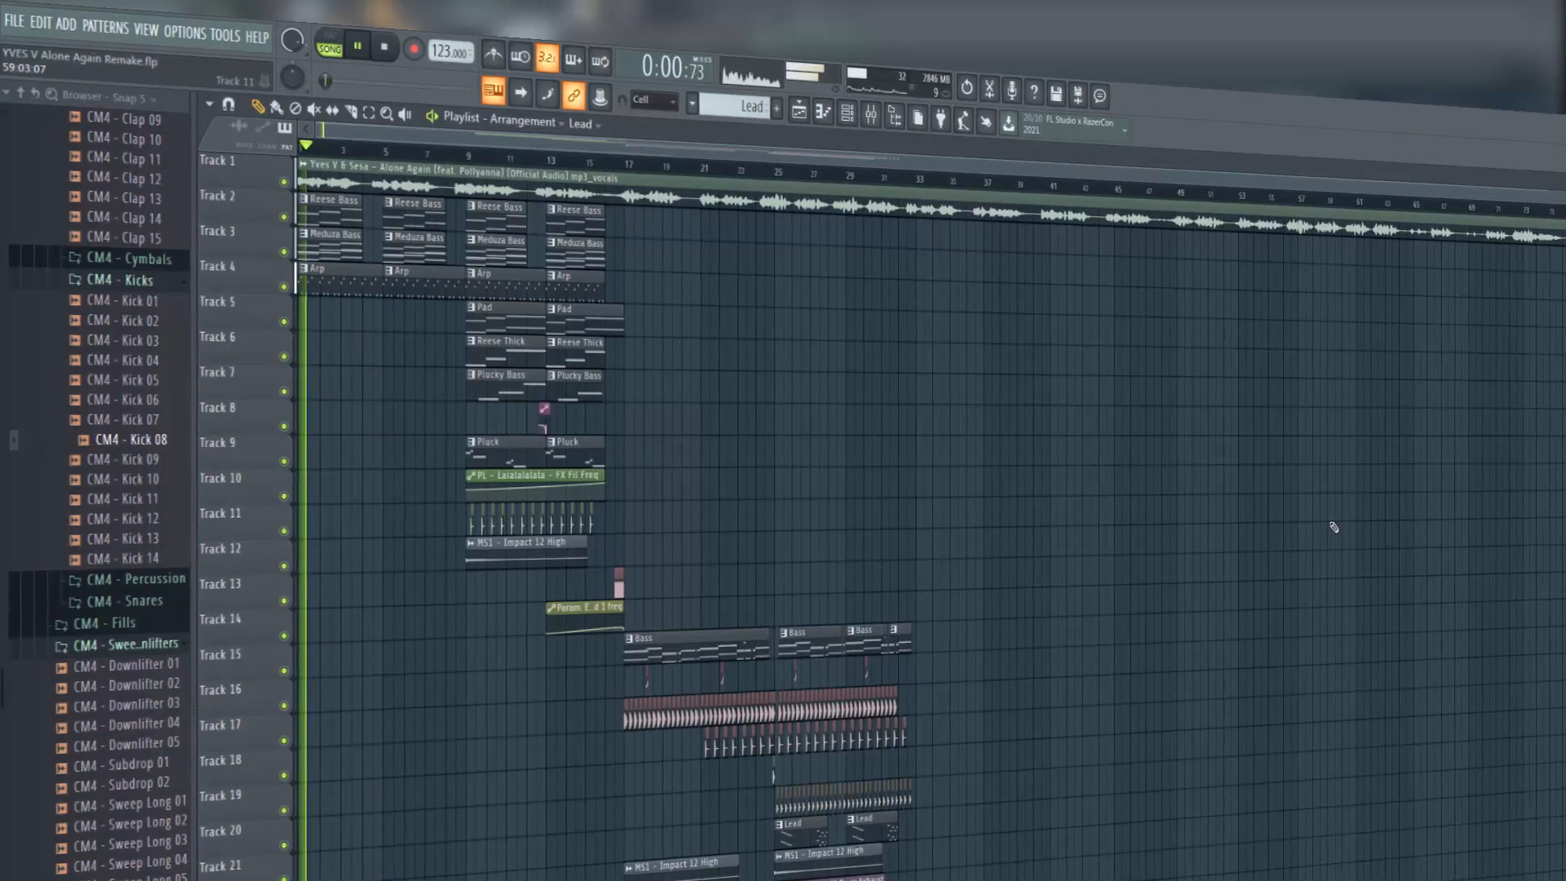